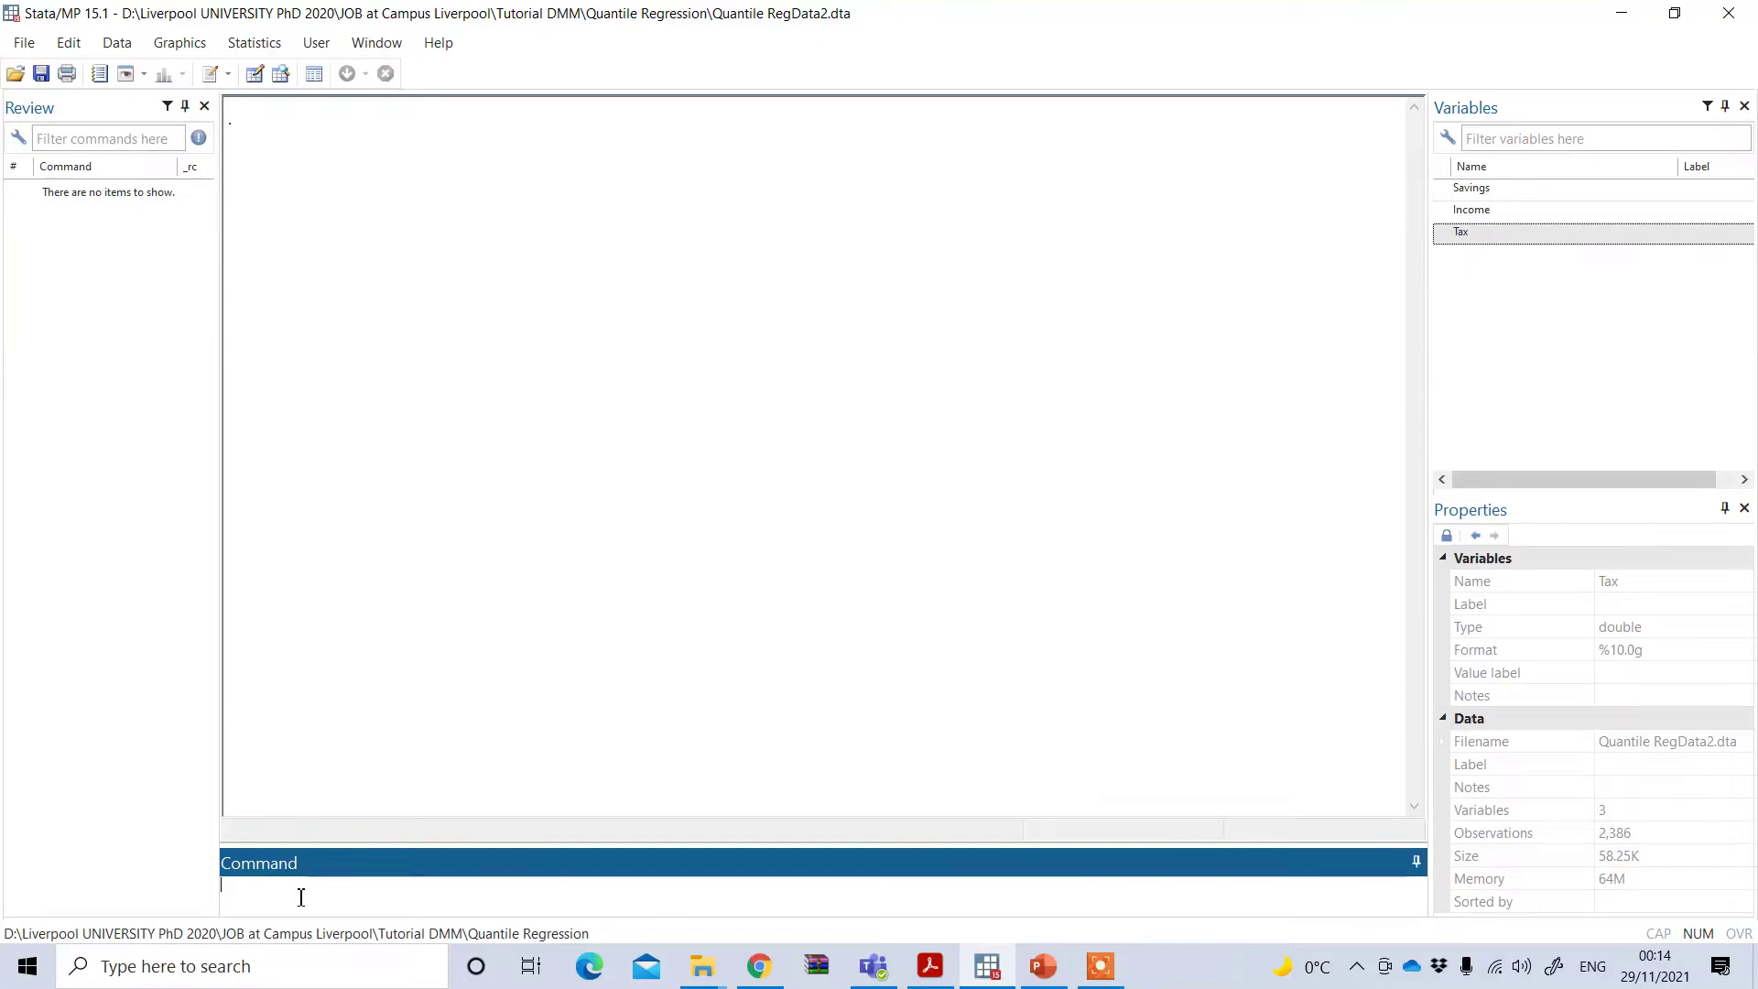
# Step: Run qreg Savings Income Tax, q(0.25) for the 25th-percentile regression
pyautogui.click(301, 897)
pyautogui.write('qreg')
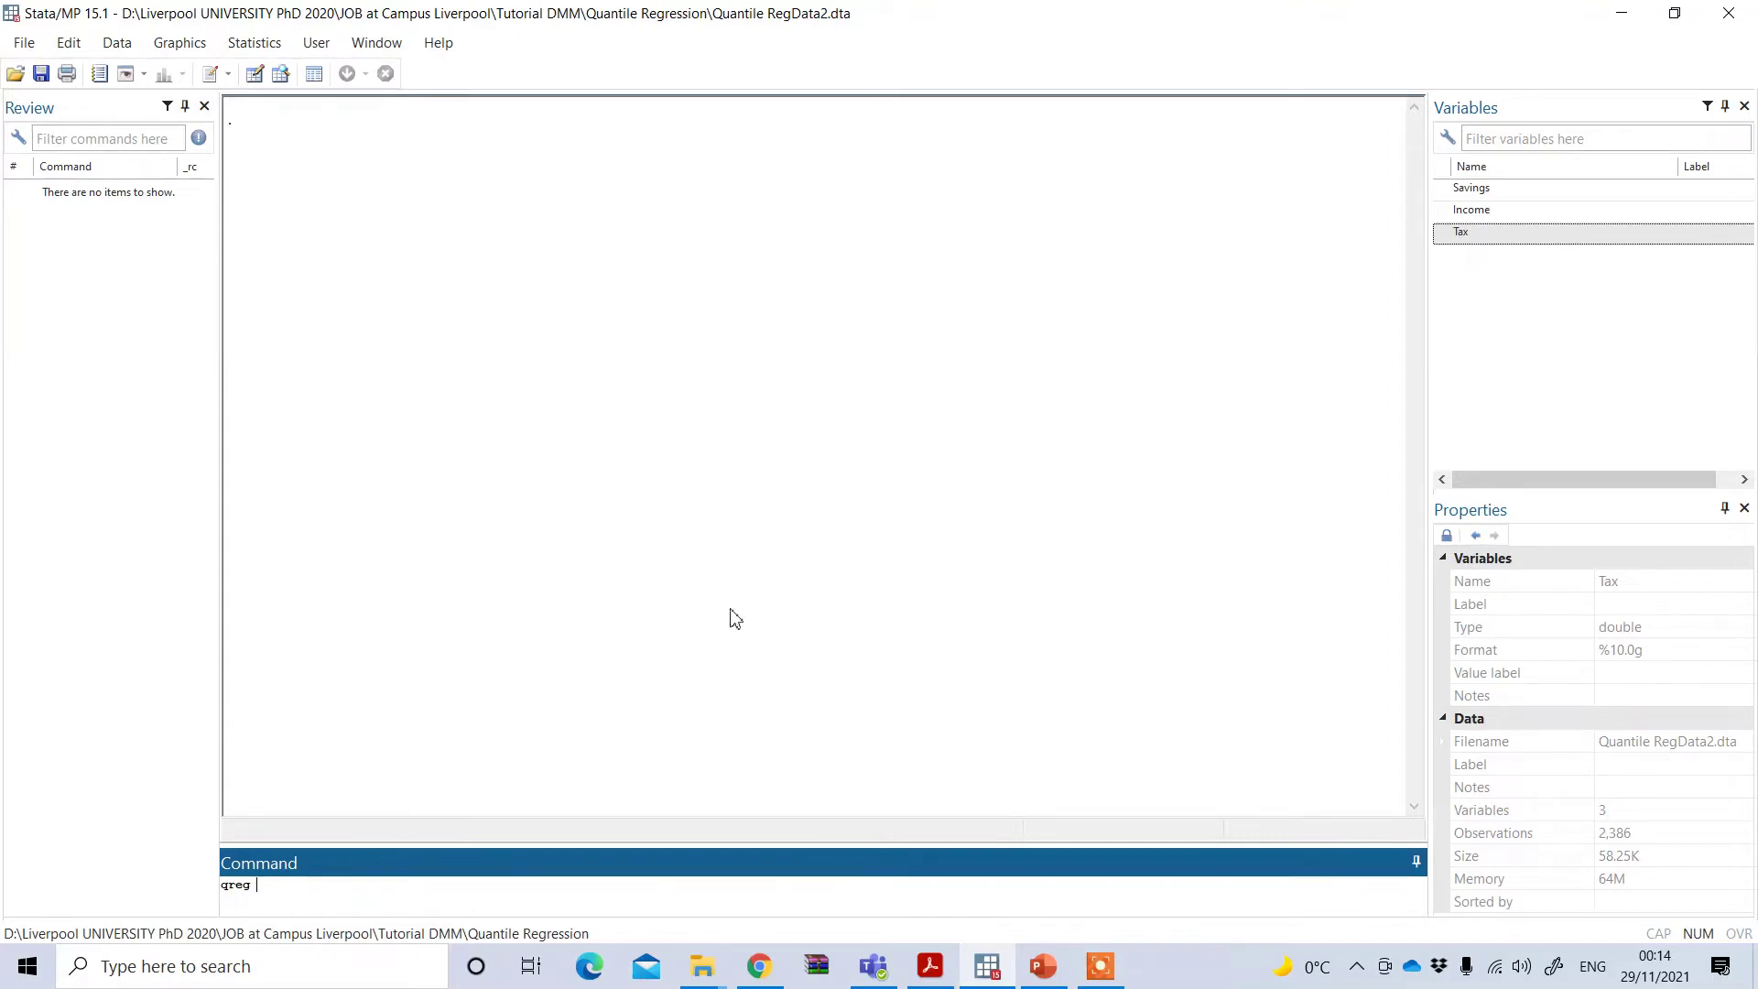
pyautogui.doubleClick(1442, 189)
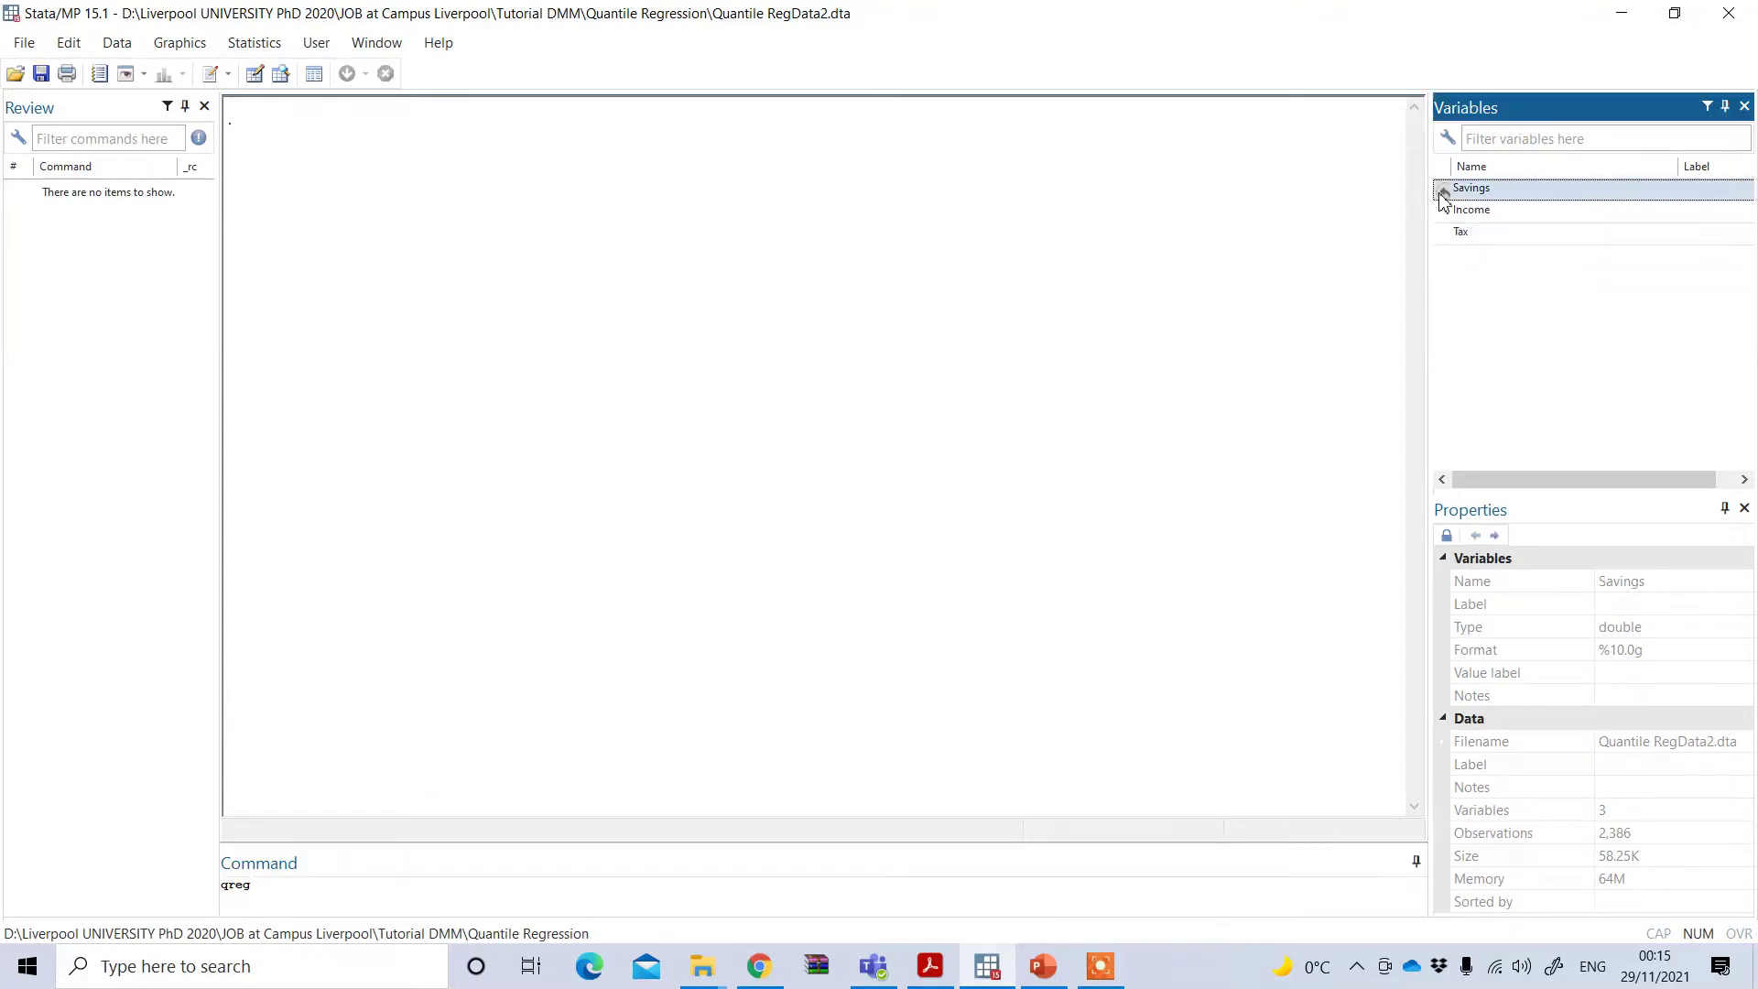
pyautogui.doubleClick(1447, 210)
pyautogui.doubleClick(1447, 233)
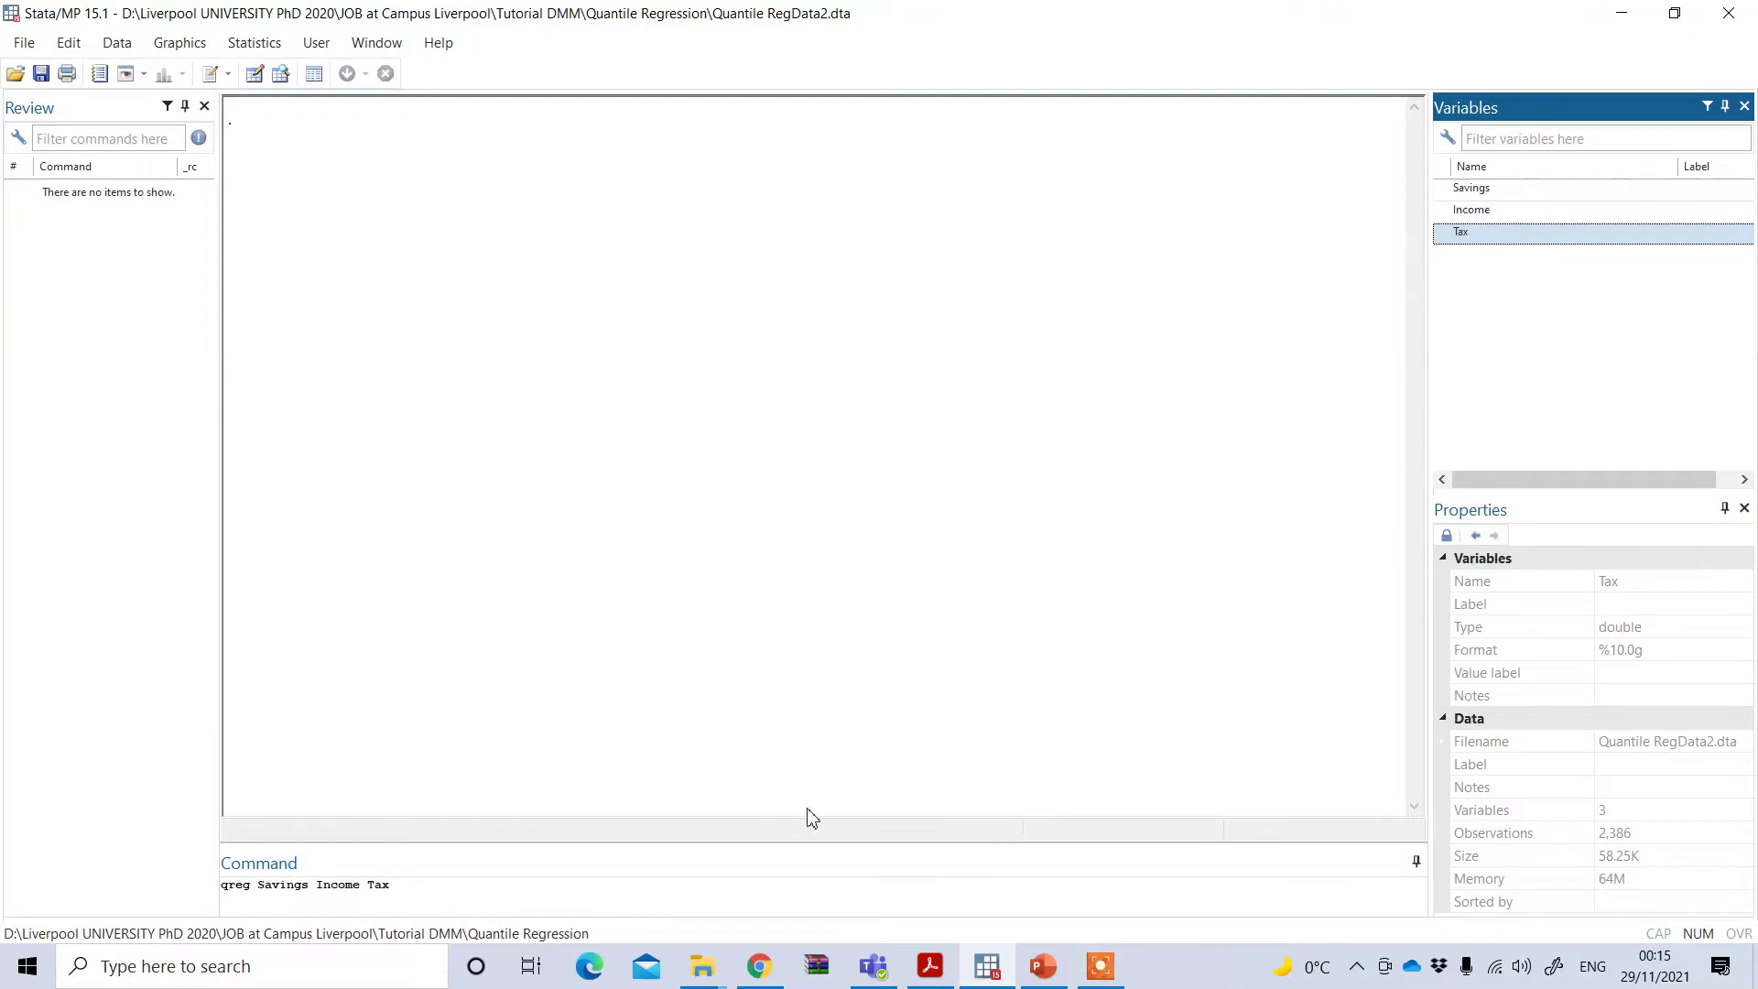
pyautogui.click(596, 900)
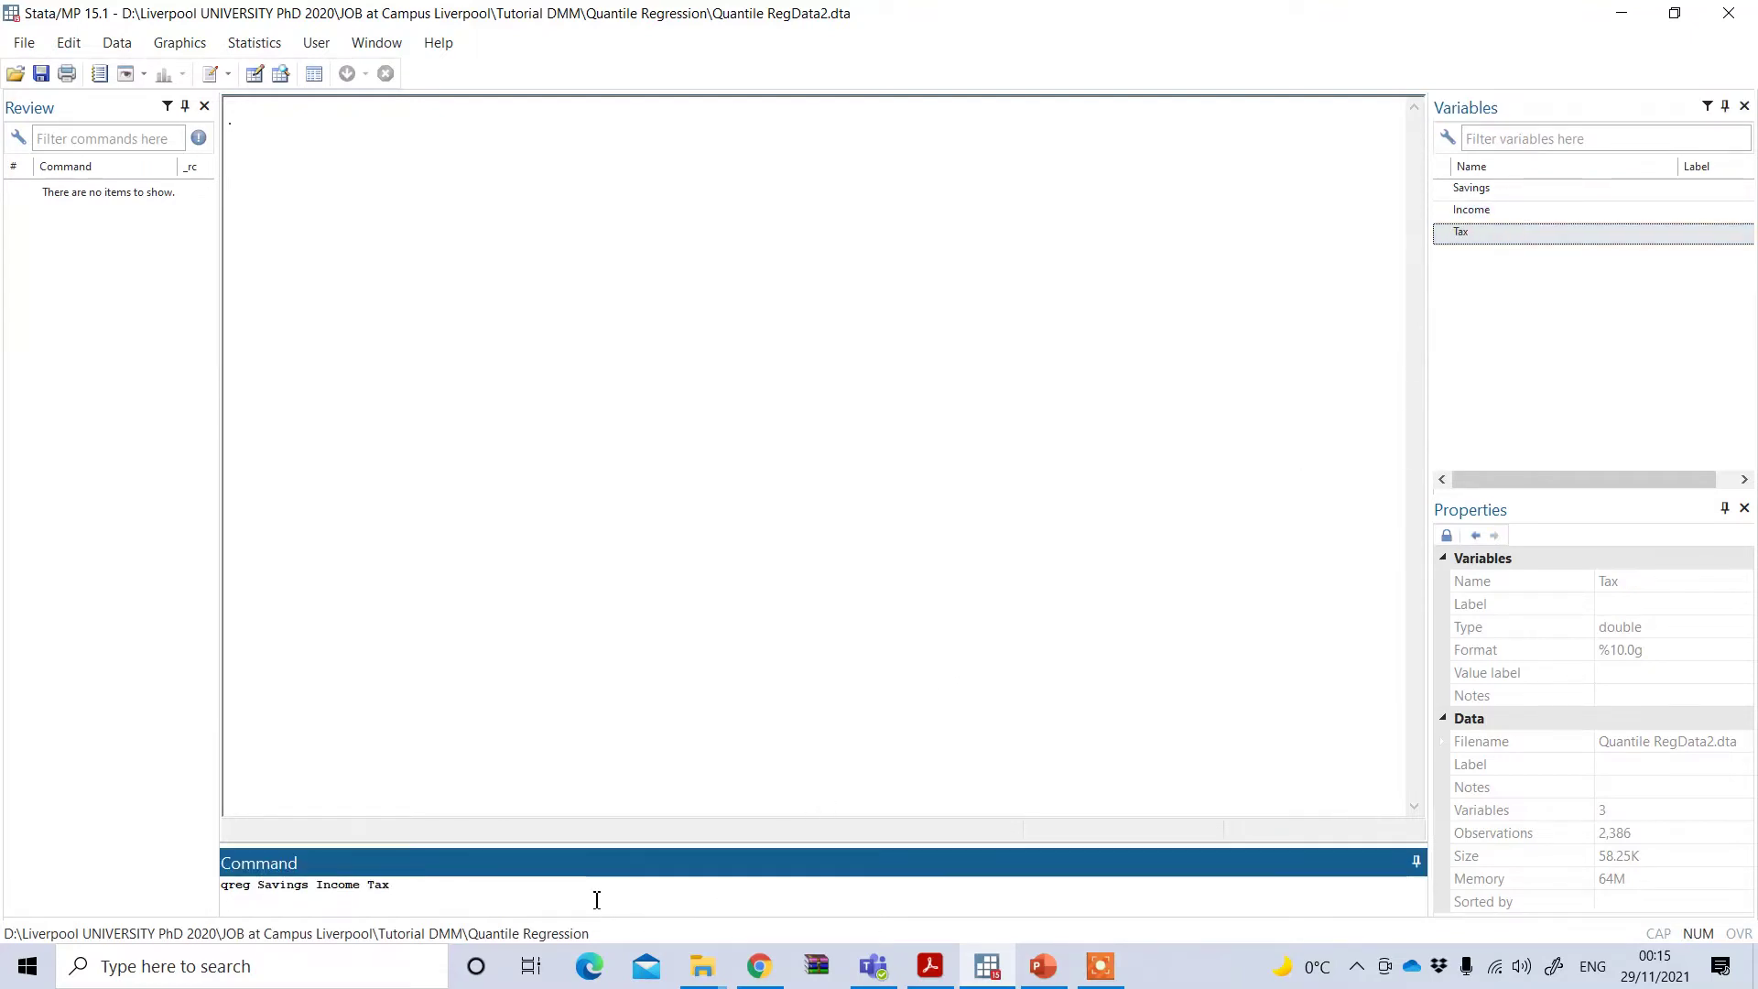
pyautogui.write(',')
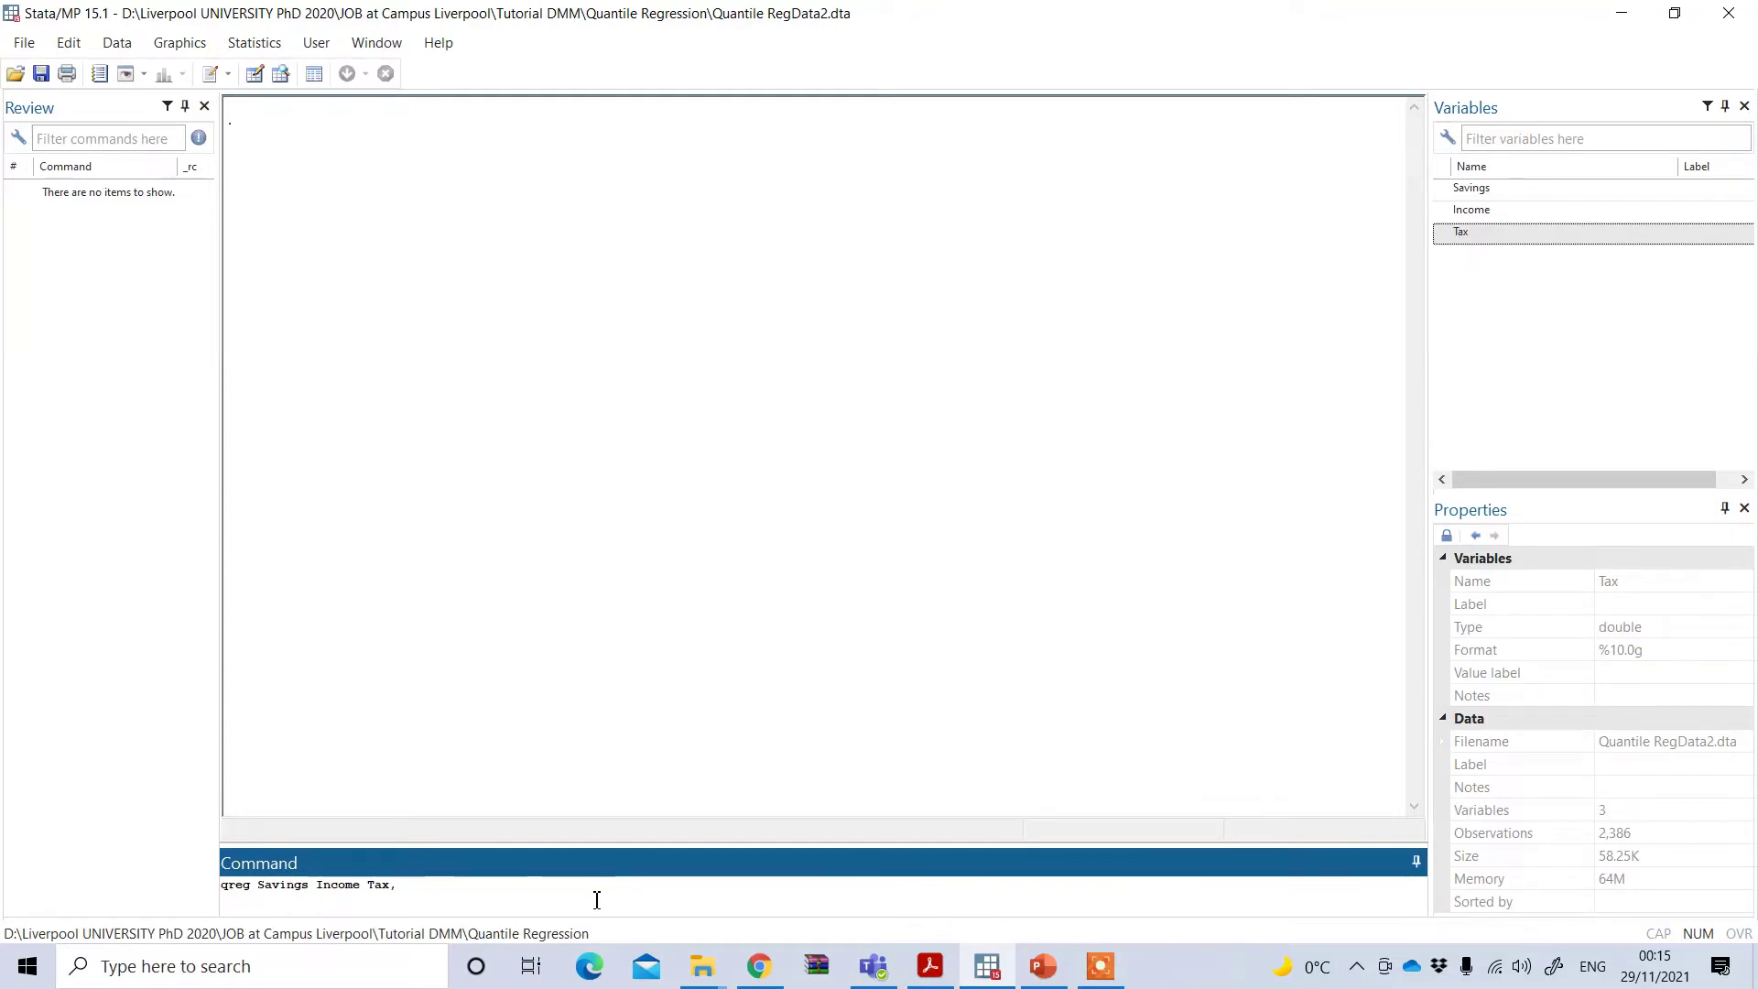
pyautogui.write('q(')
pyautogui.write('0.')
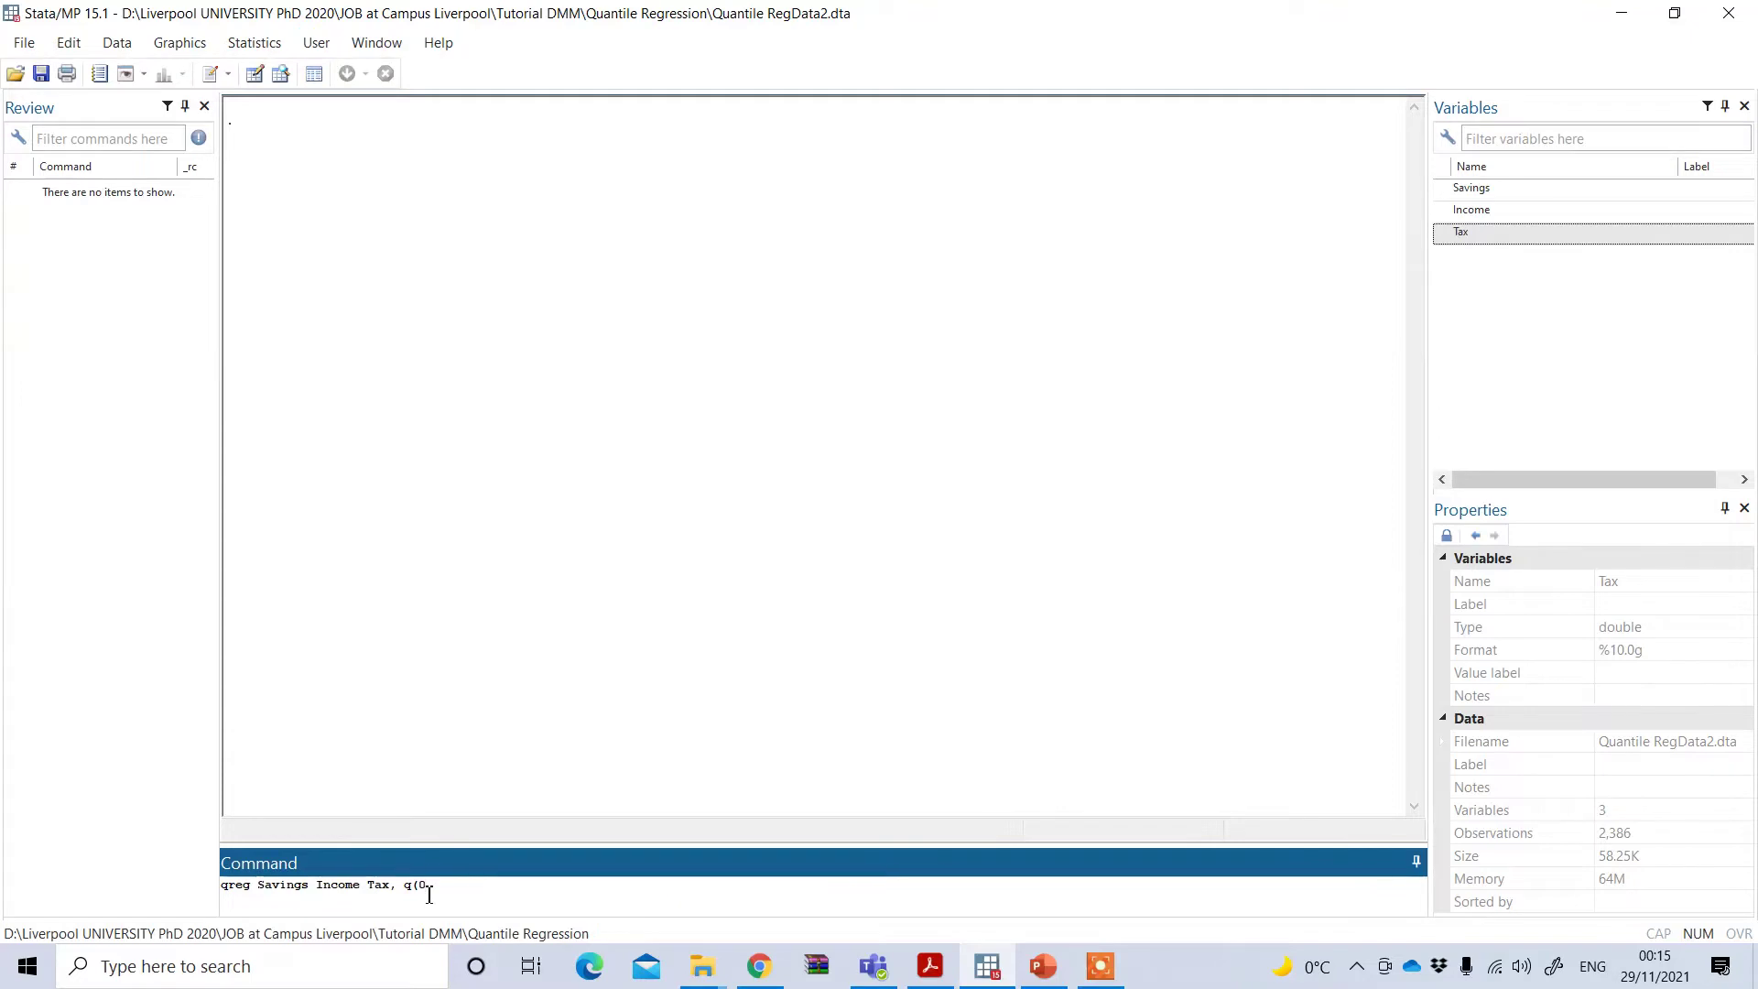
pyautogui.write('25)')
pyautogui.press('Return')
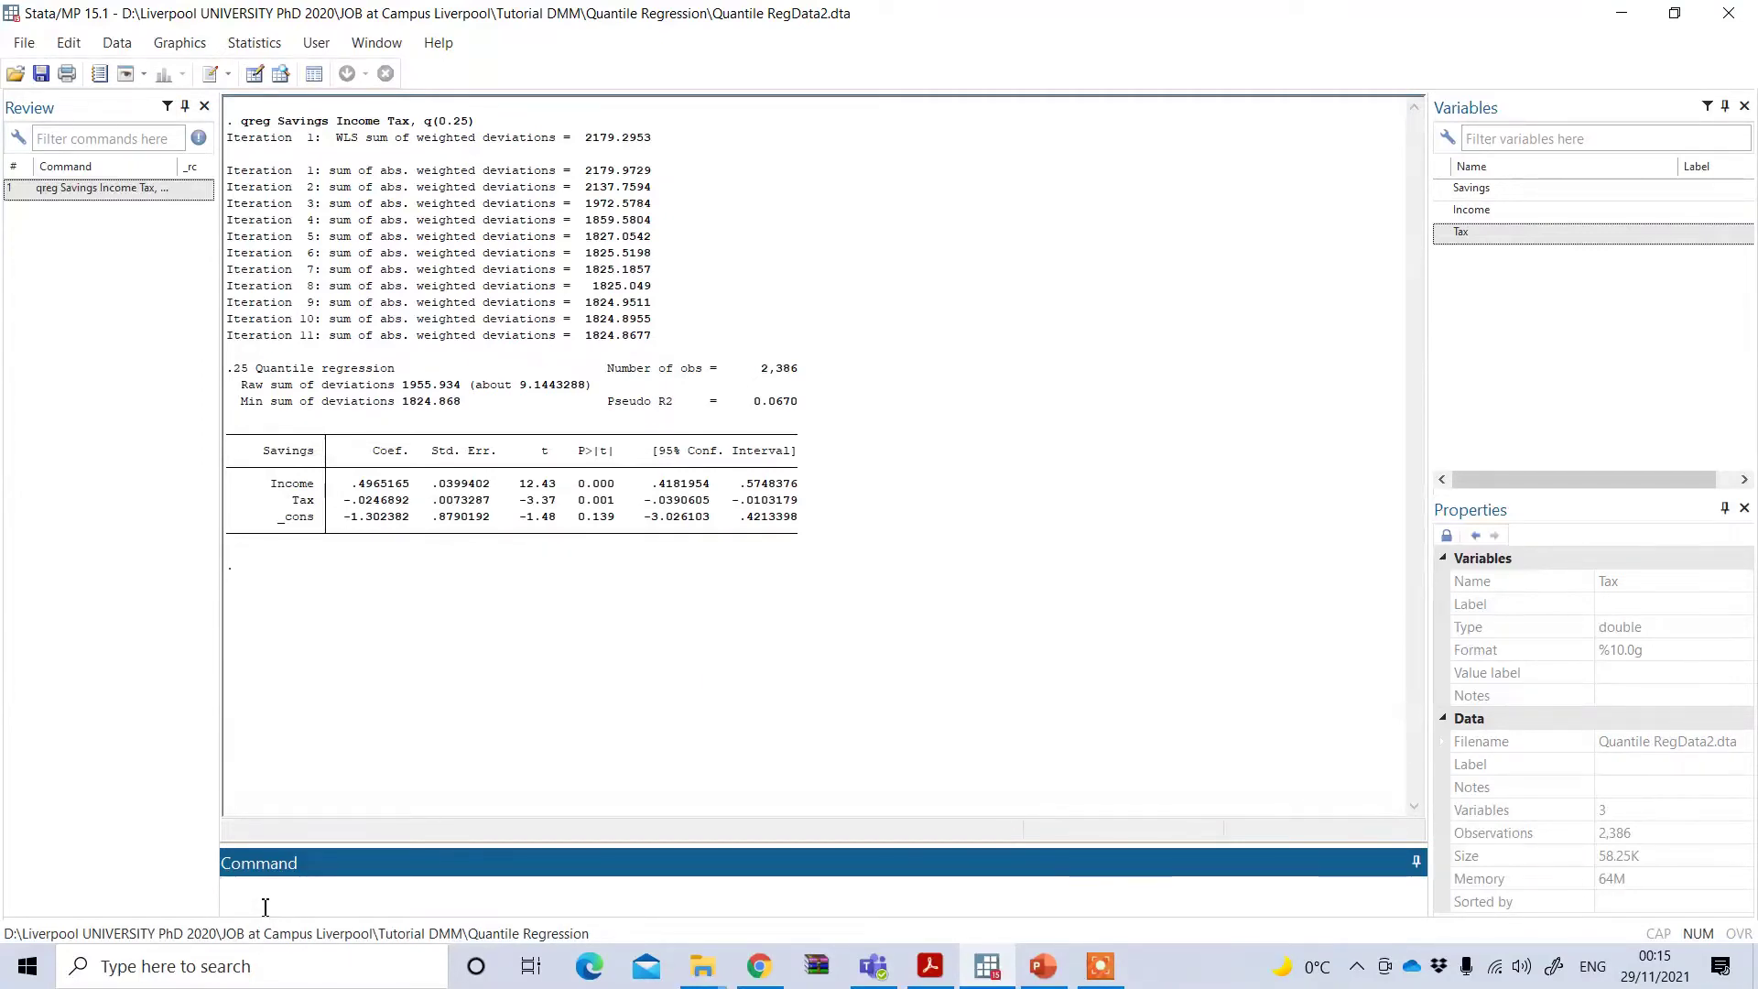
# Step: Begin entering a qregplot command in the Command window
pyautogui.write('qregplot')
# Step: Plot Income and Tax coefficients at quantiles 5 to 25 with qregplot Income Tax, q(5(5)25)
pyautogui.doubleClick(1465, 209)
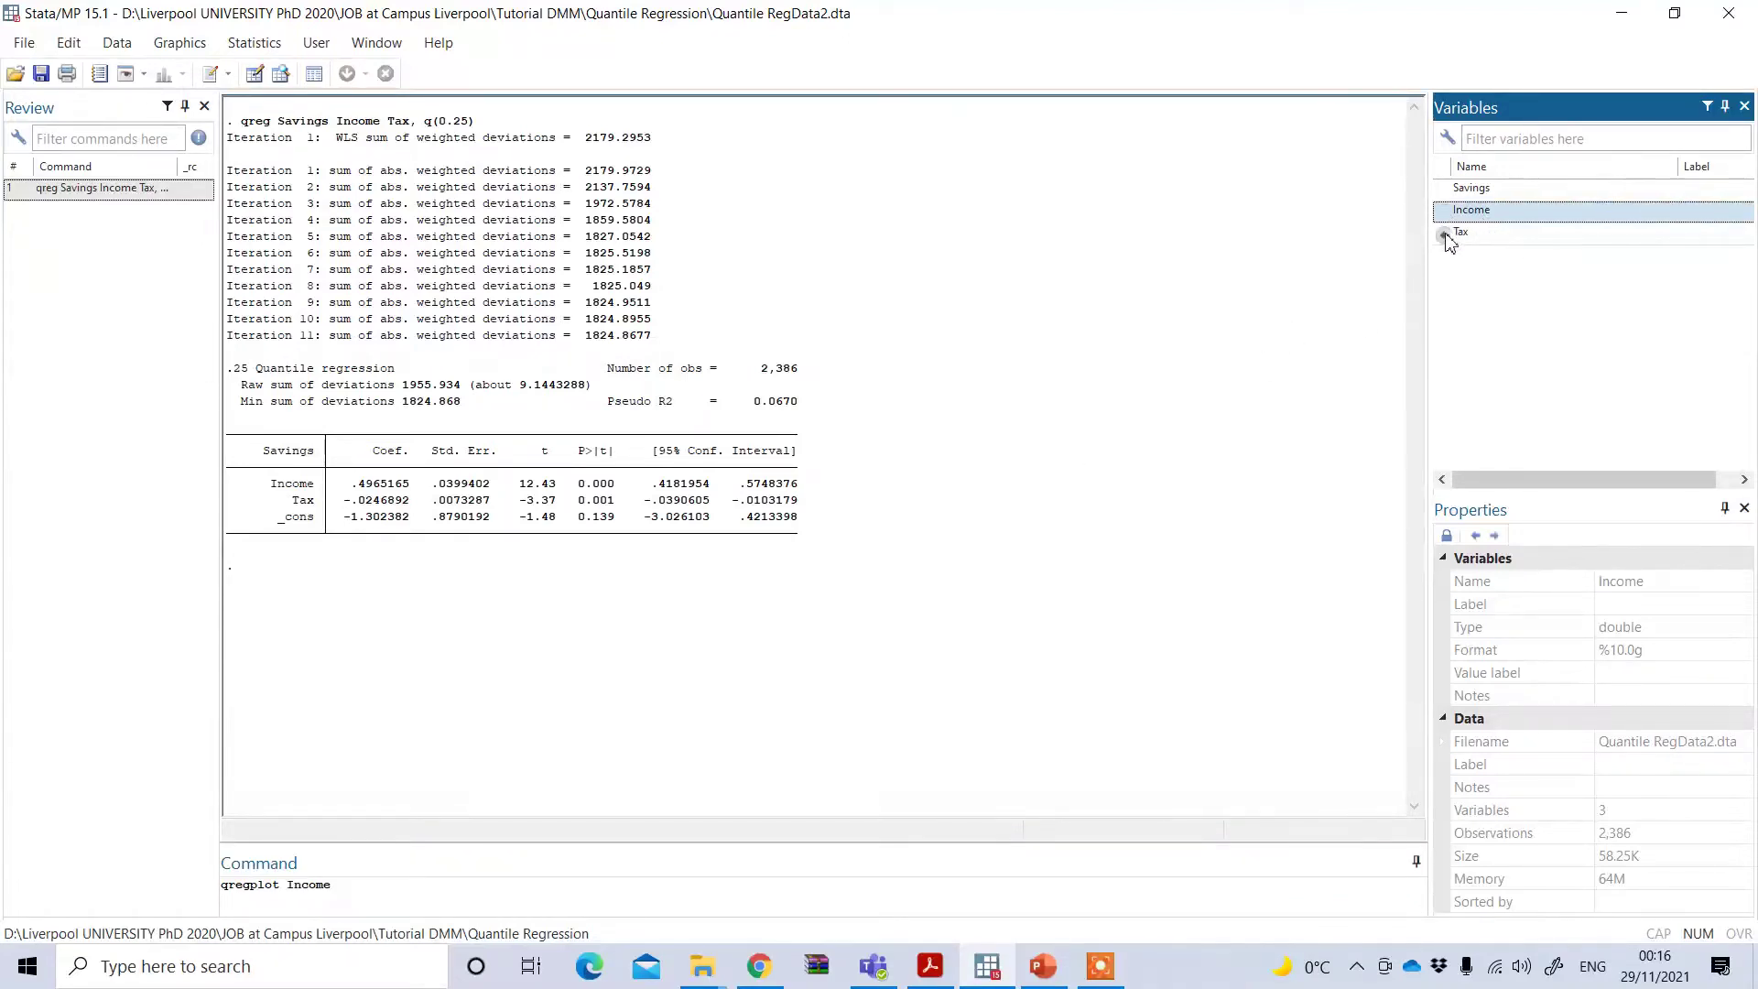
pyautogui.doubleClick(1460, 231)
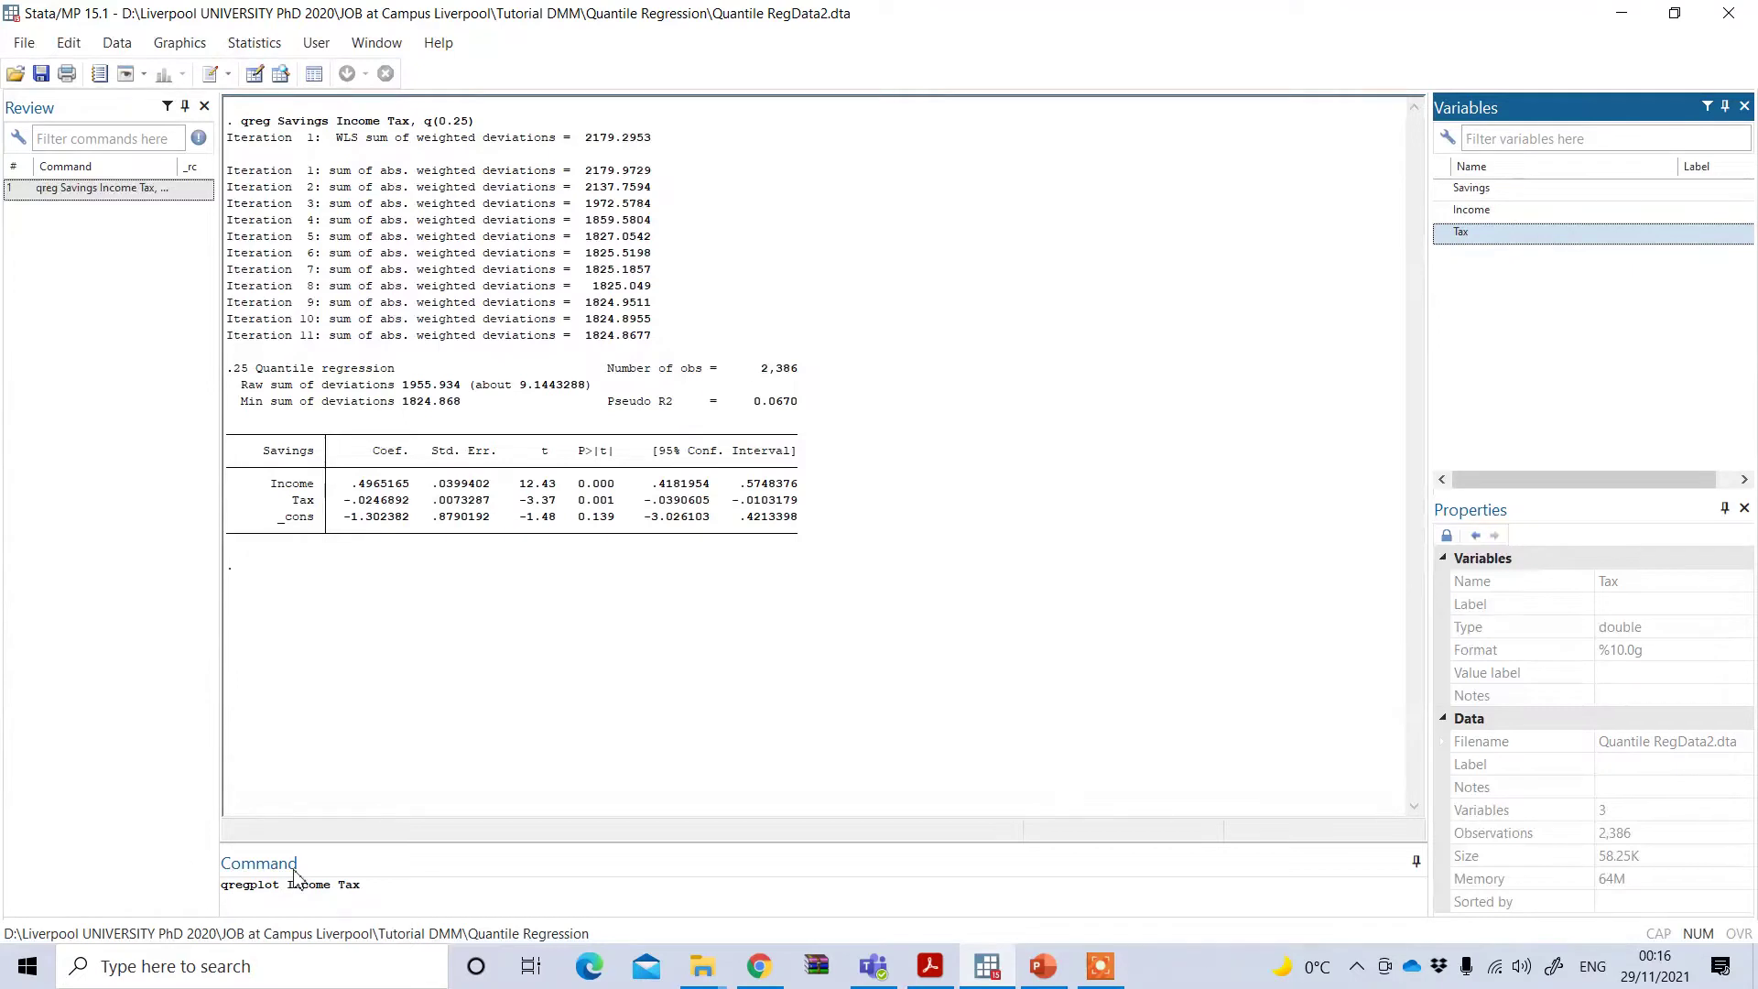
pyautogui.click(383, 889)
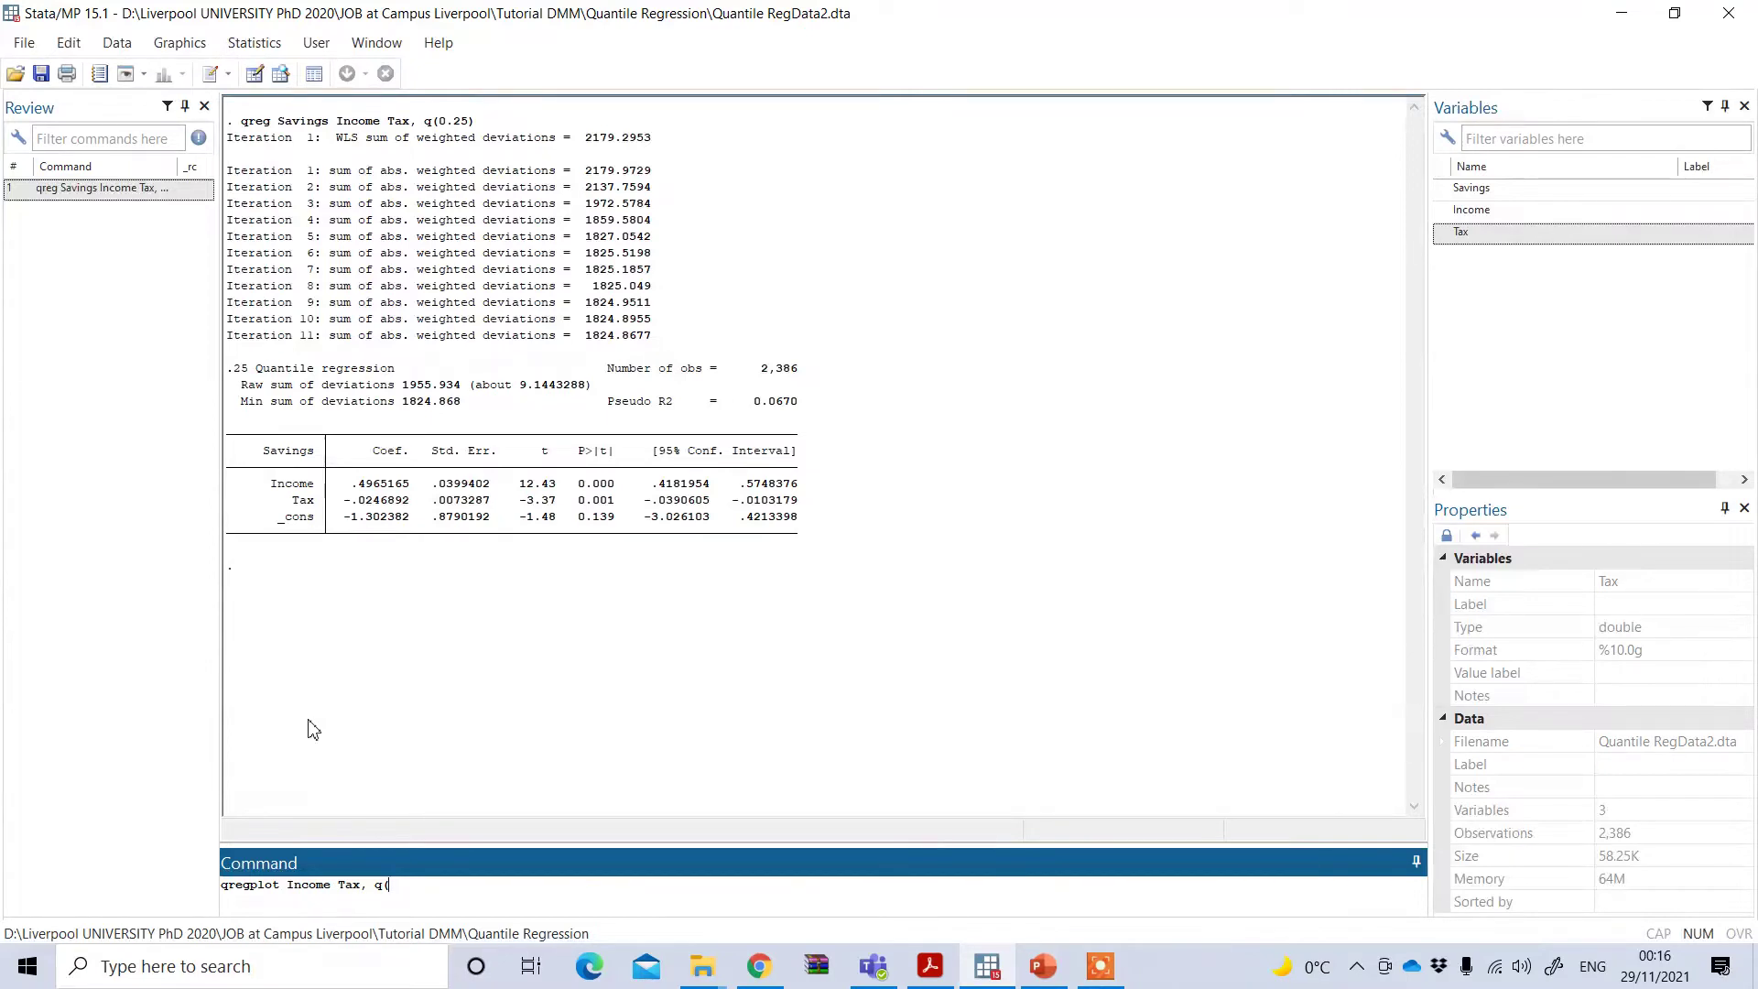
pyautogui.write('5')
pyautogui.write('23')
pyautogui.press('BackSpace')
pyautogui.press('BackSpace')
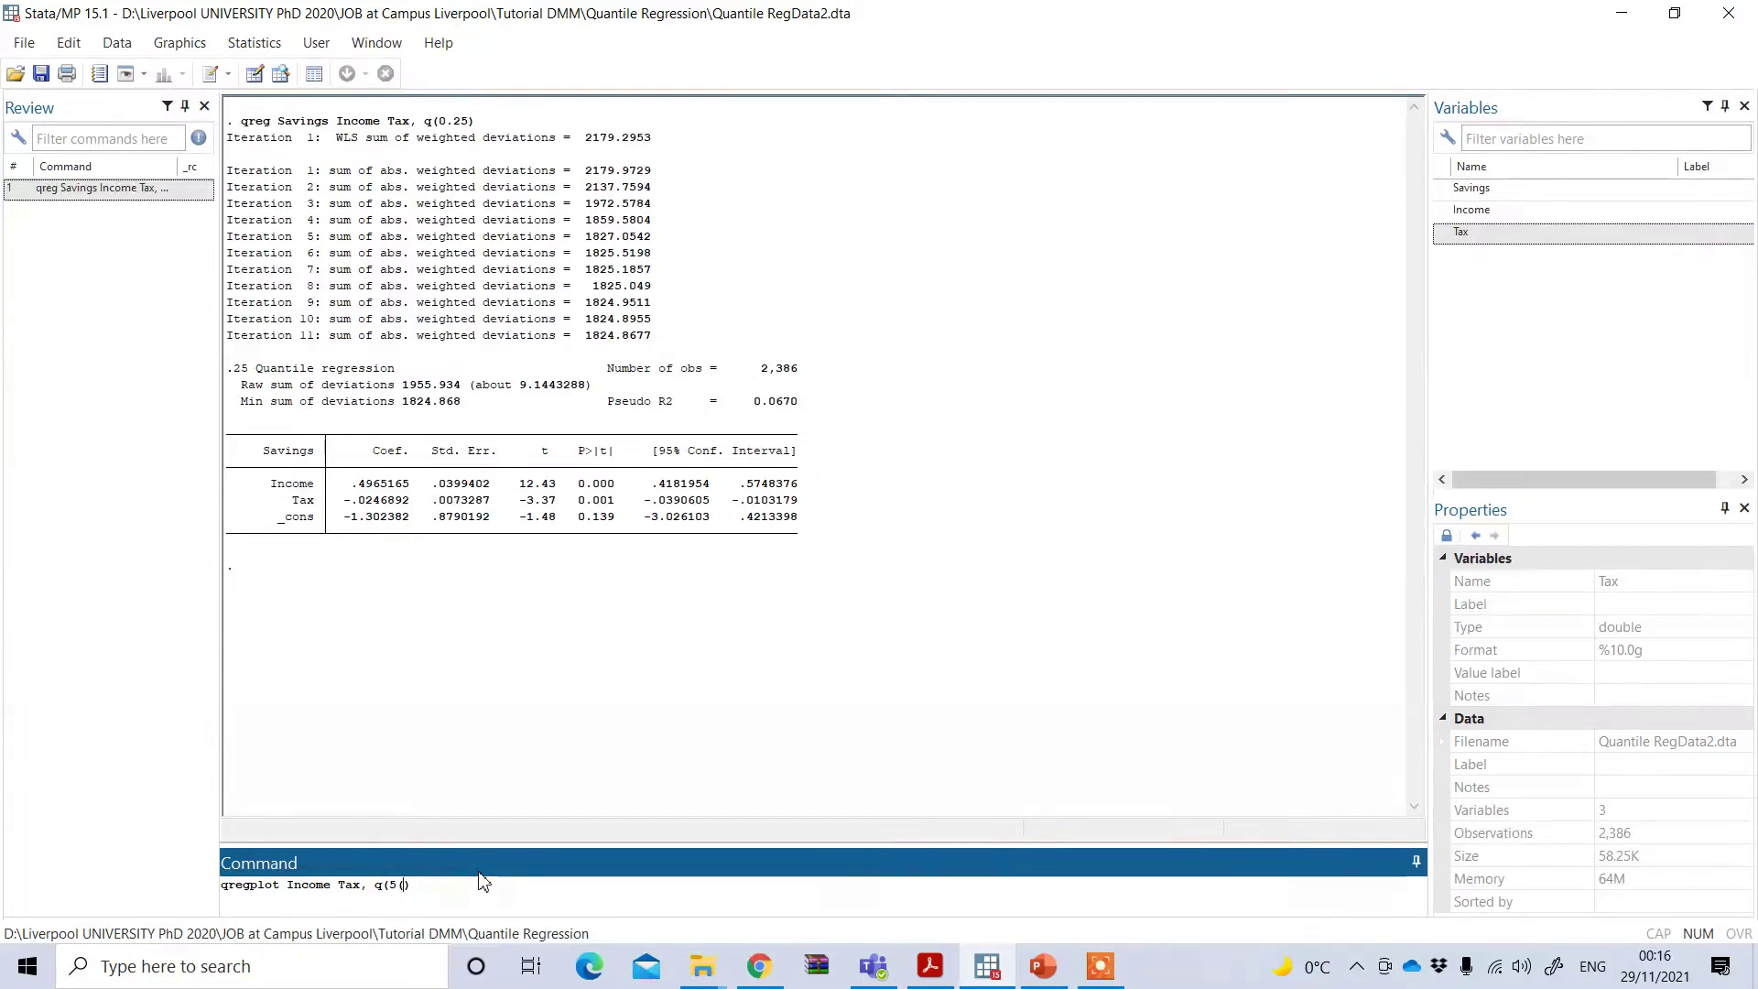
pyautogui.write('5')
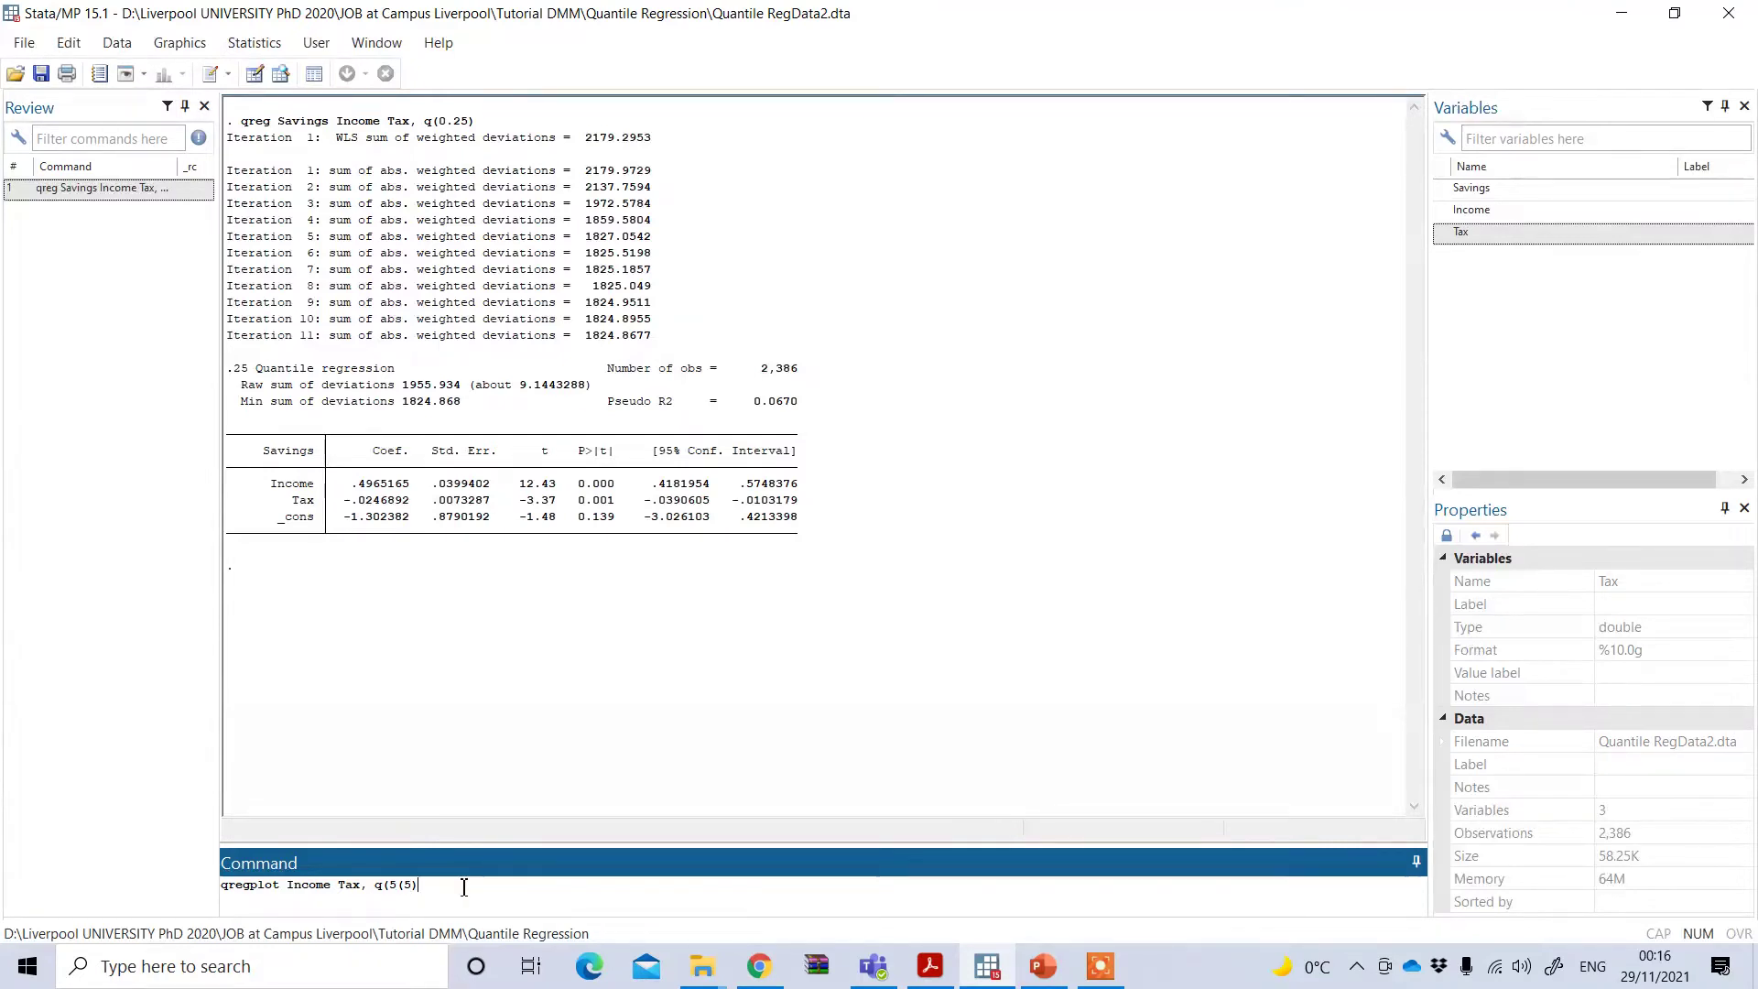
pyautogui.press('Right')
pyautogui.write('25')
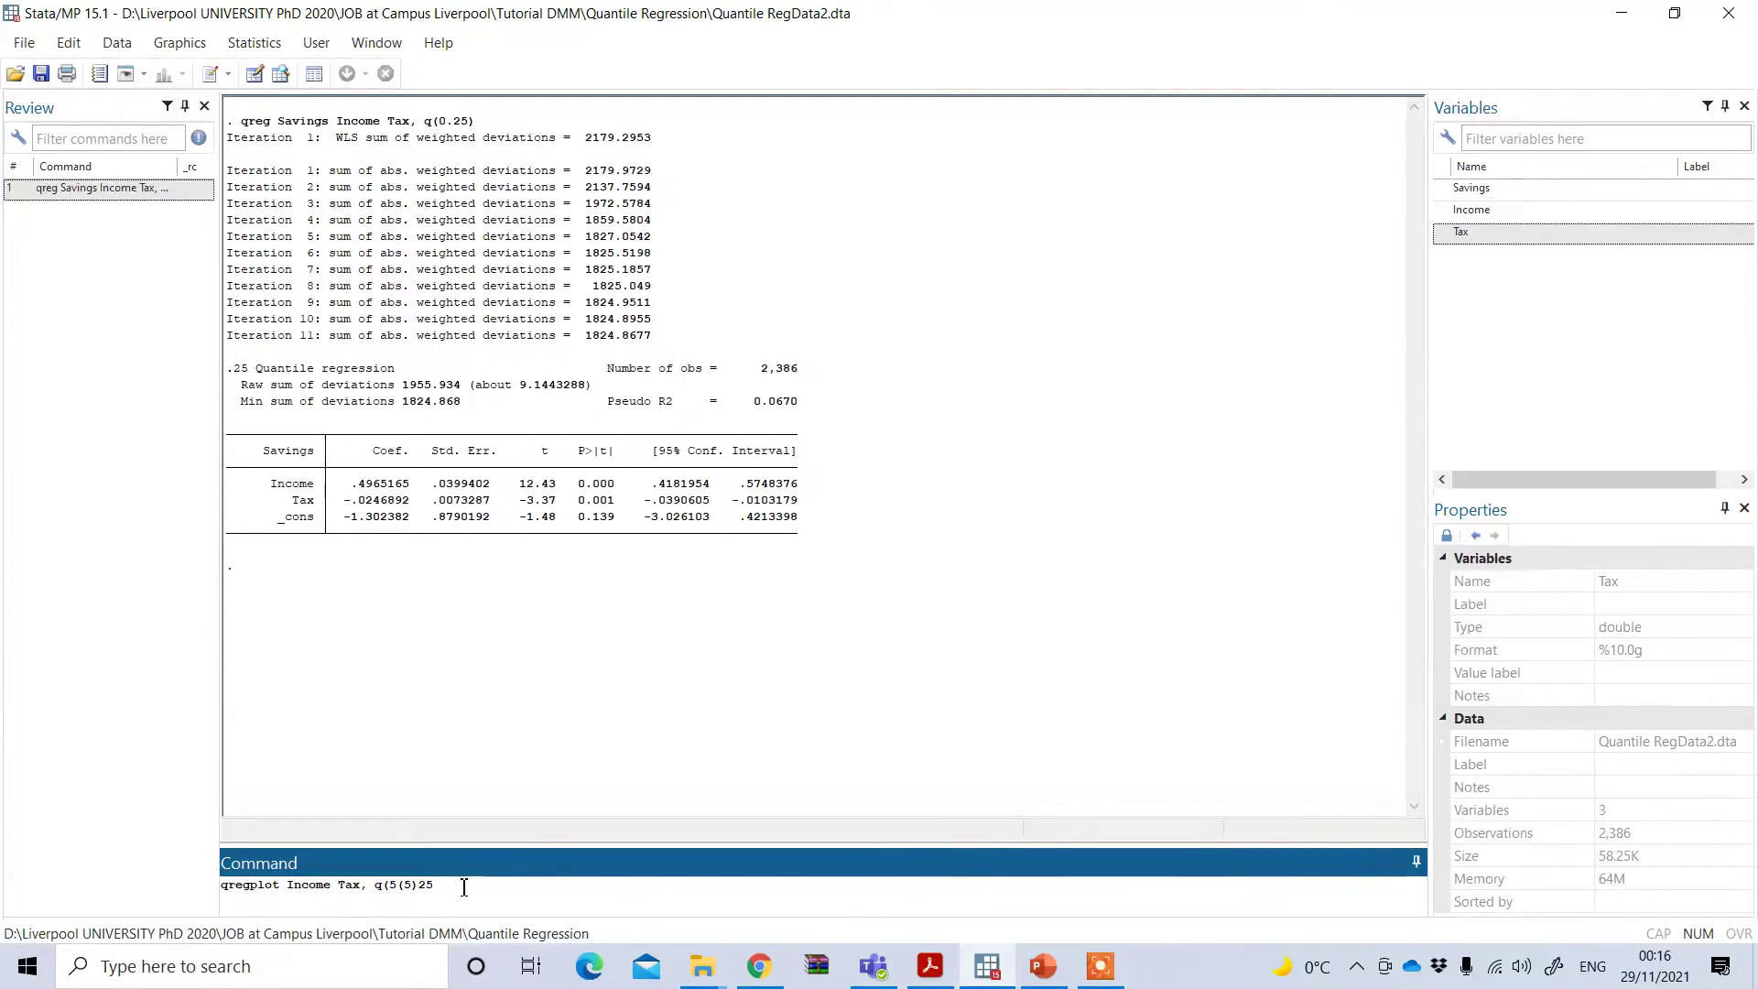
pyautogui.write(')')
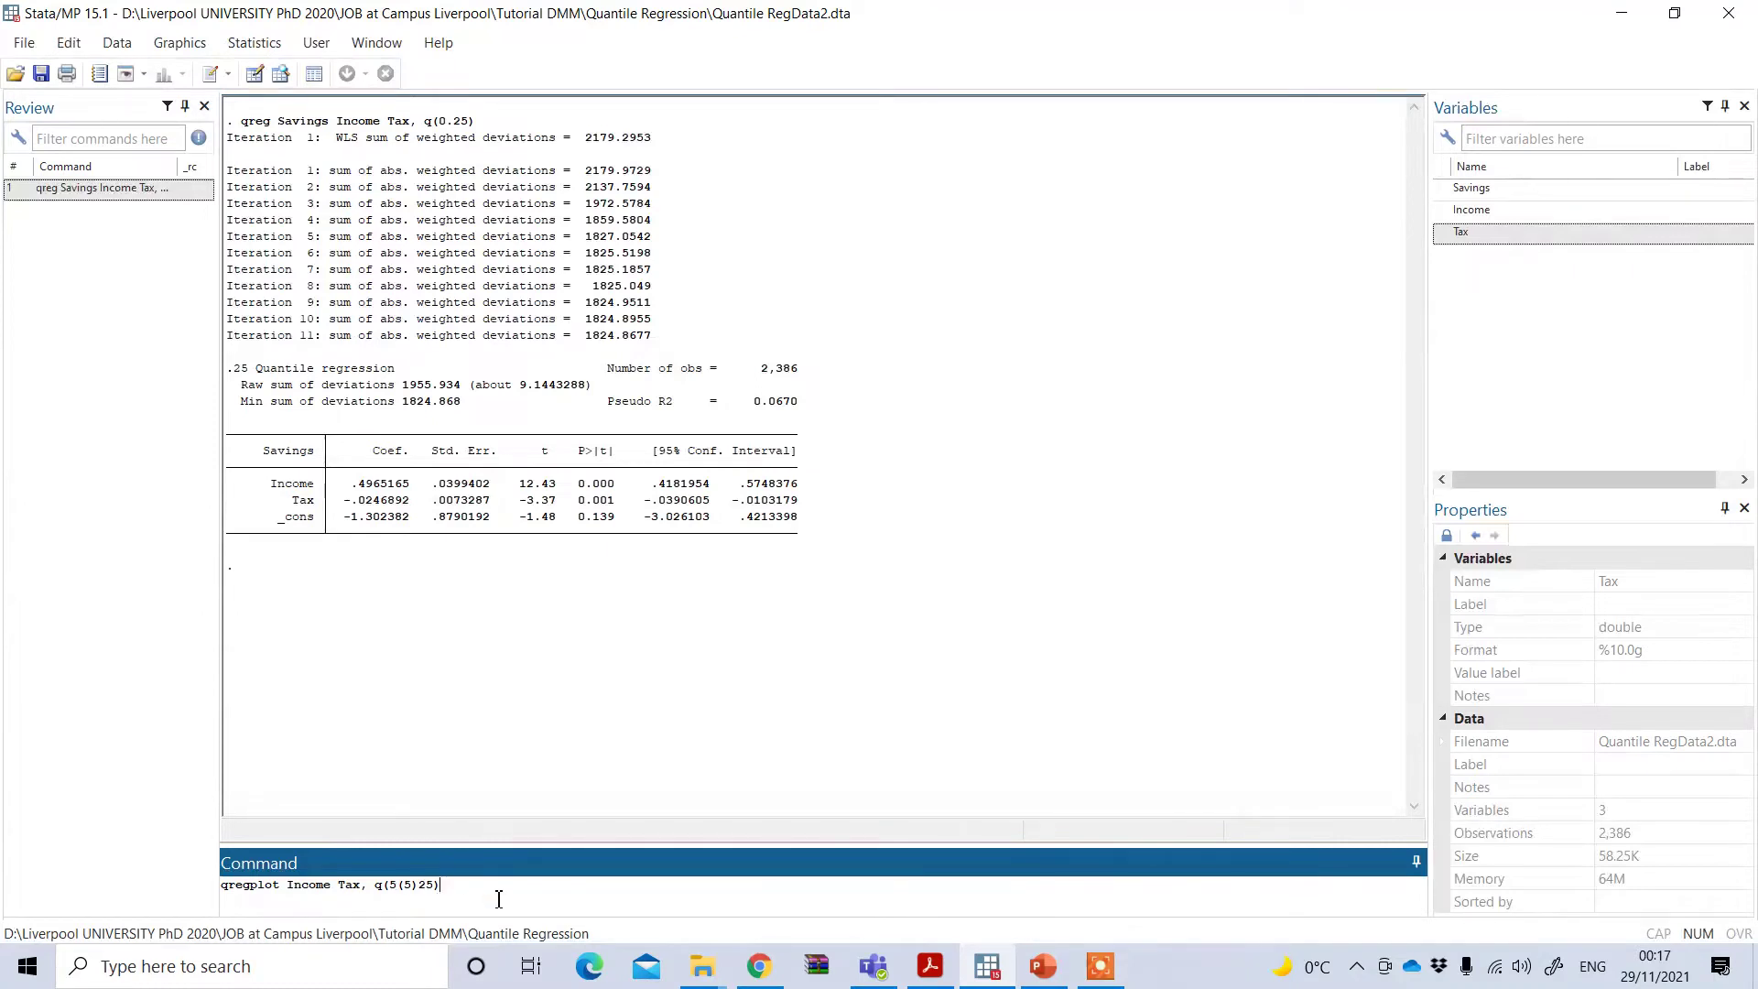
pyautogui.press('Return')
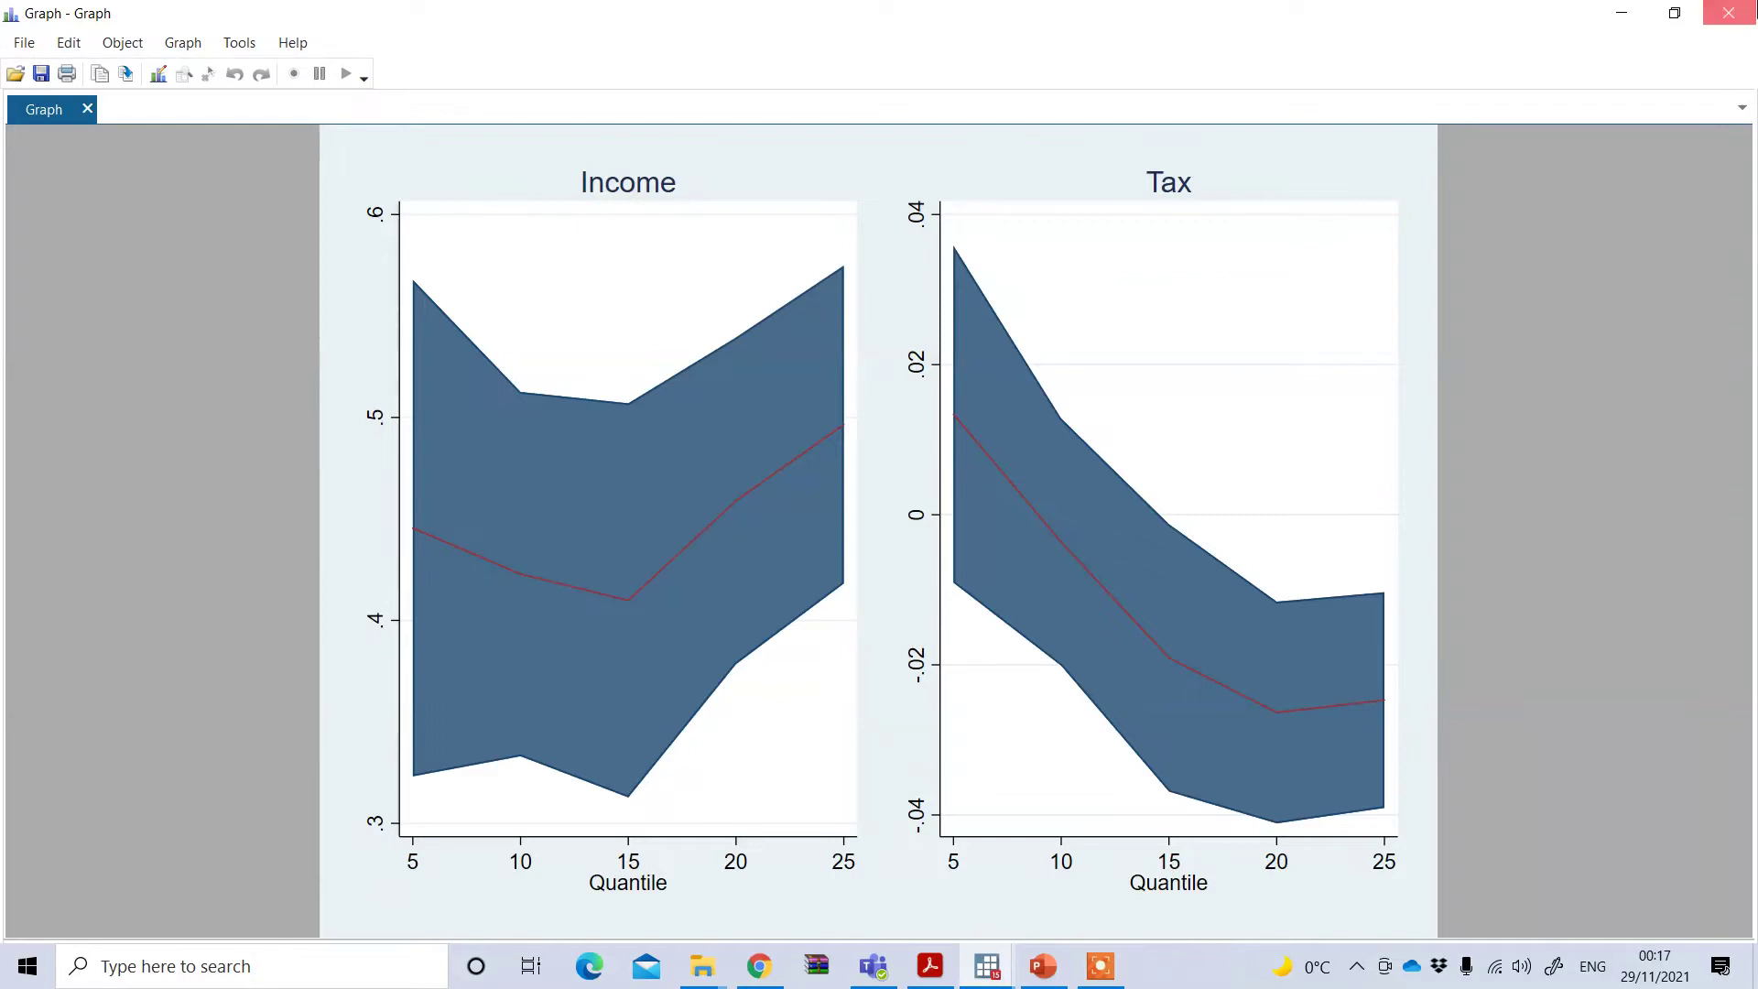
# Step: Close the Income and Tax coefficient graph window
pyautogui.click(1728, 13)
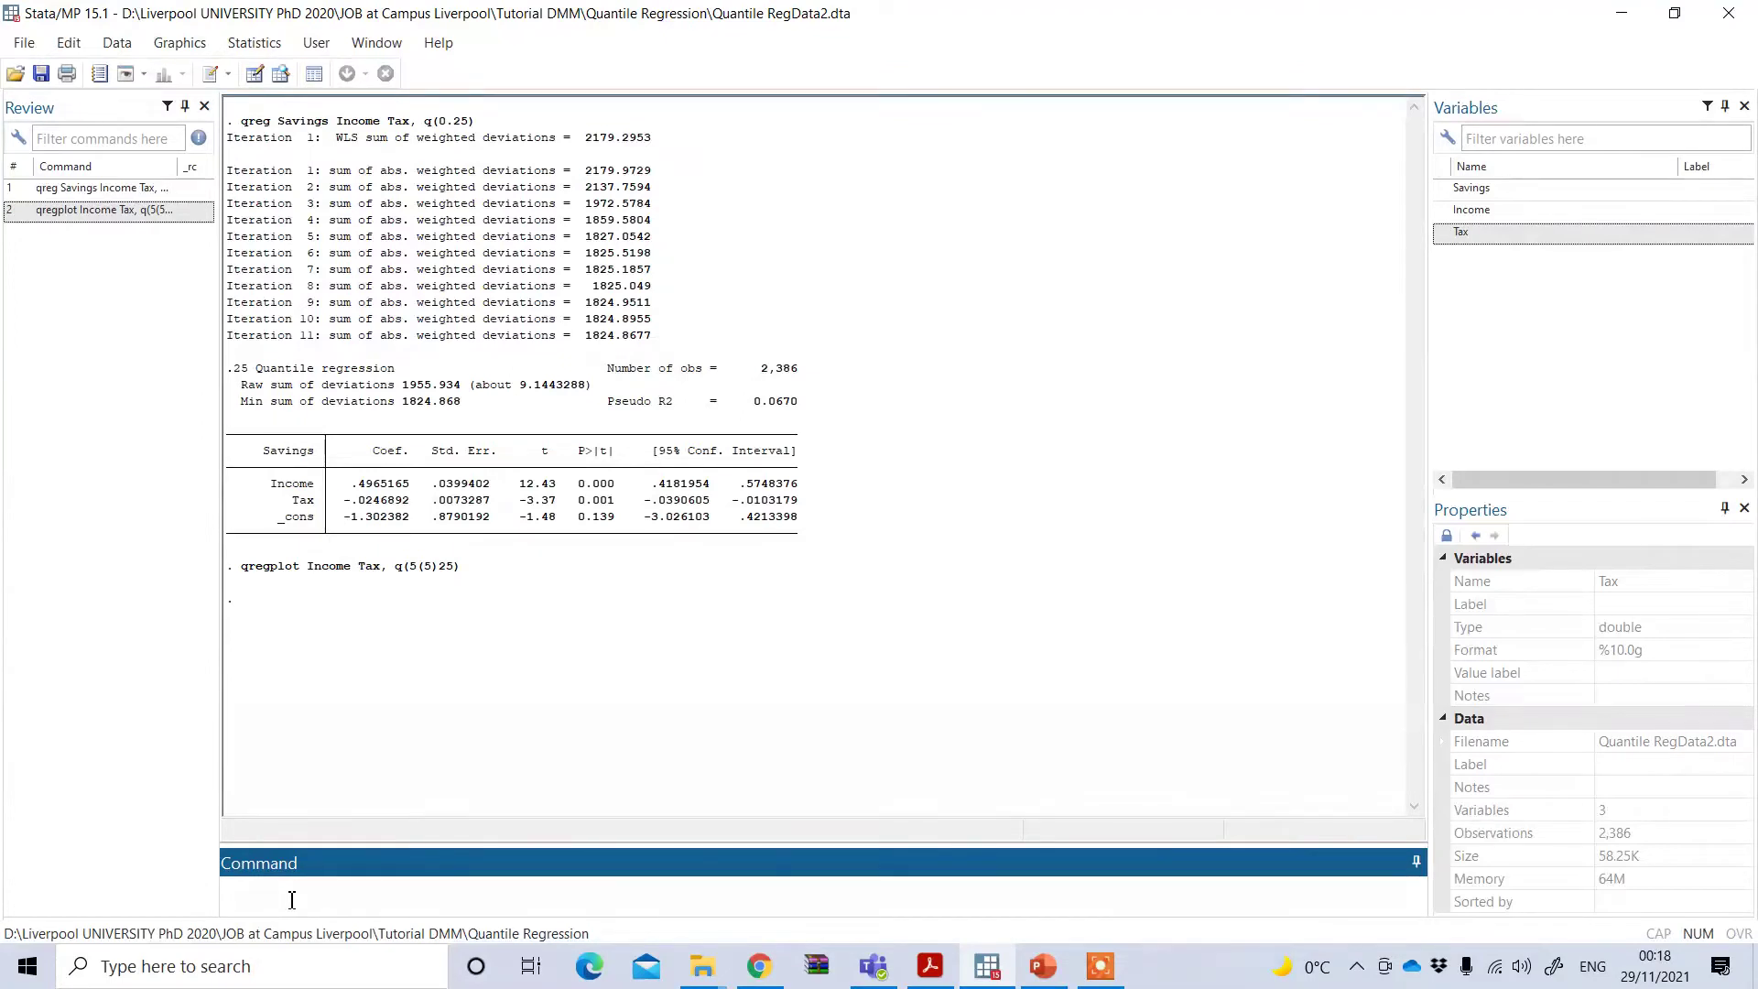
# Step: Run sqreg Savings Income Tax at quantiles 0.25, 0.50 and 0.75
pyautogui.write('qreg')
pyautogui.doubleClick(1465, 189)
pyautogui.doubleClick(1468, 210)
pyautogui.doubleClick(1455, 233)
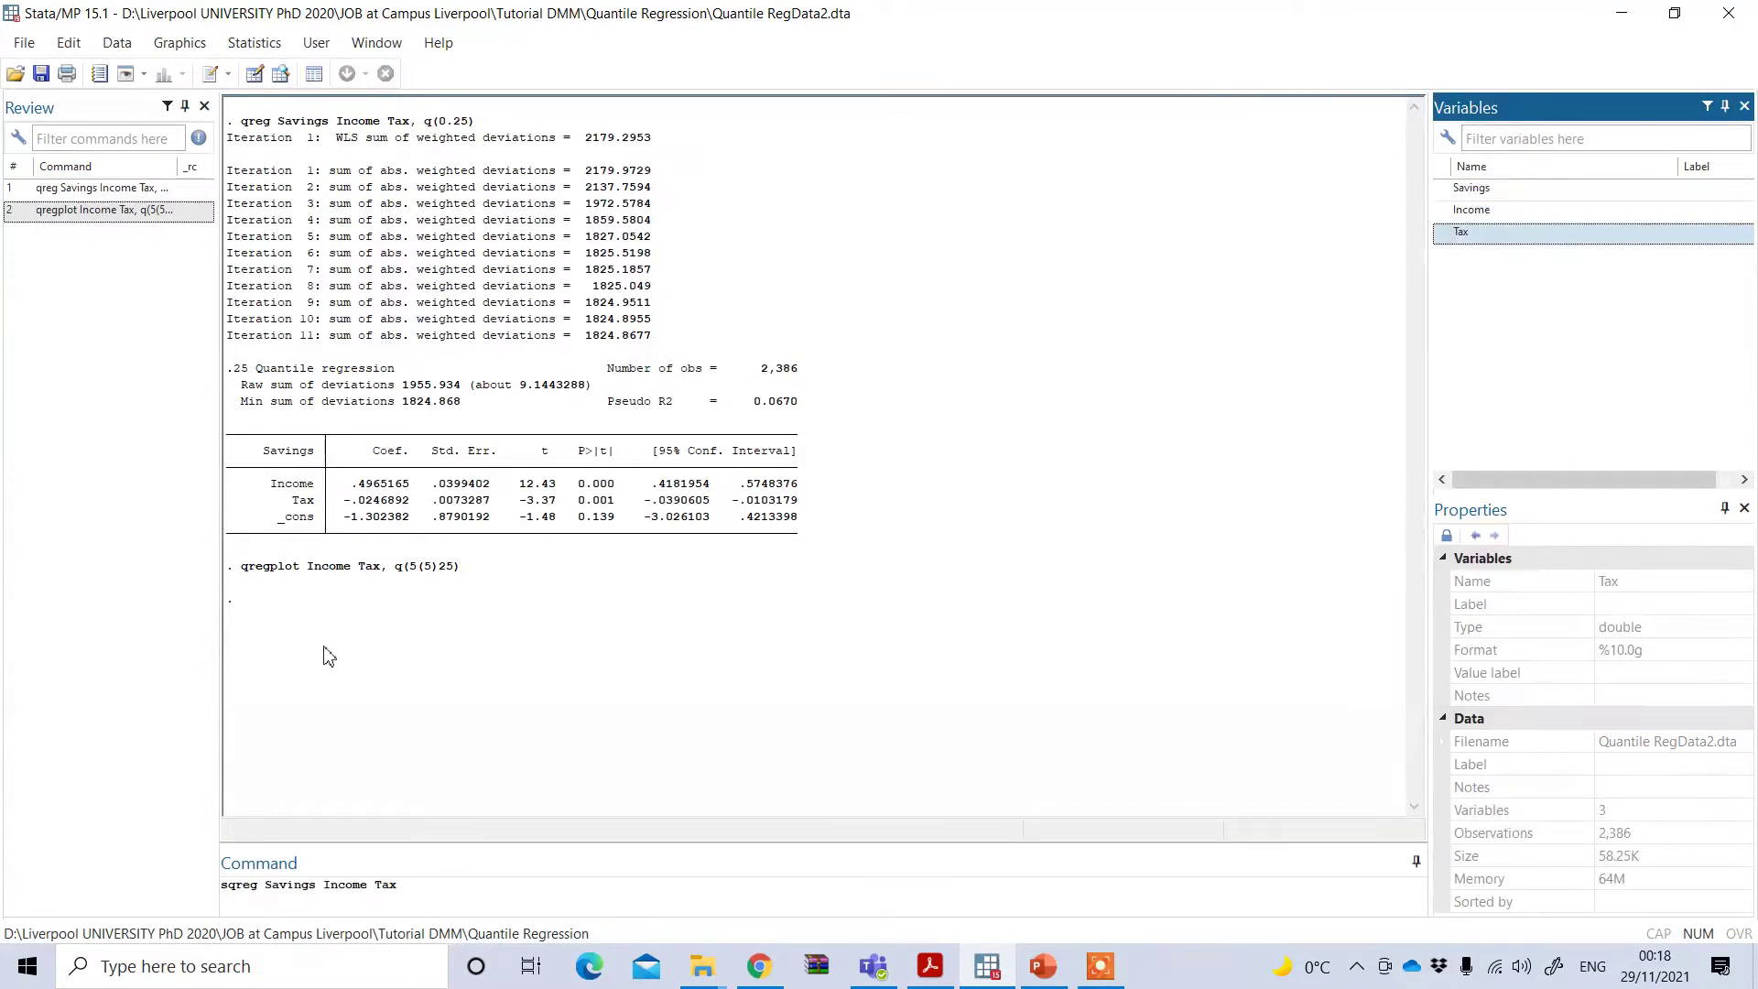
pyautogui.click(436, 891)
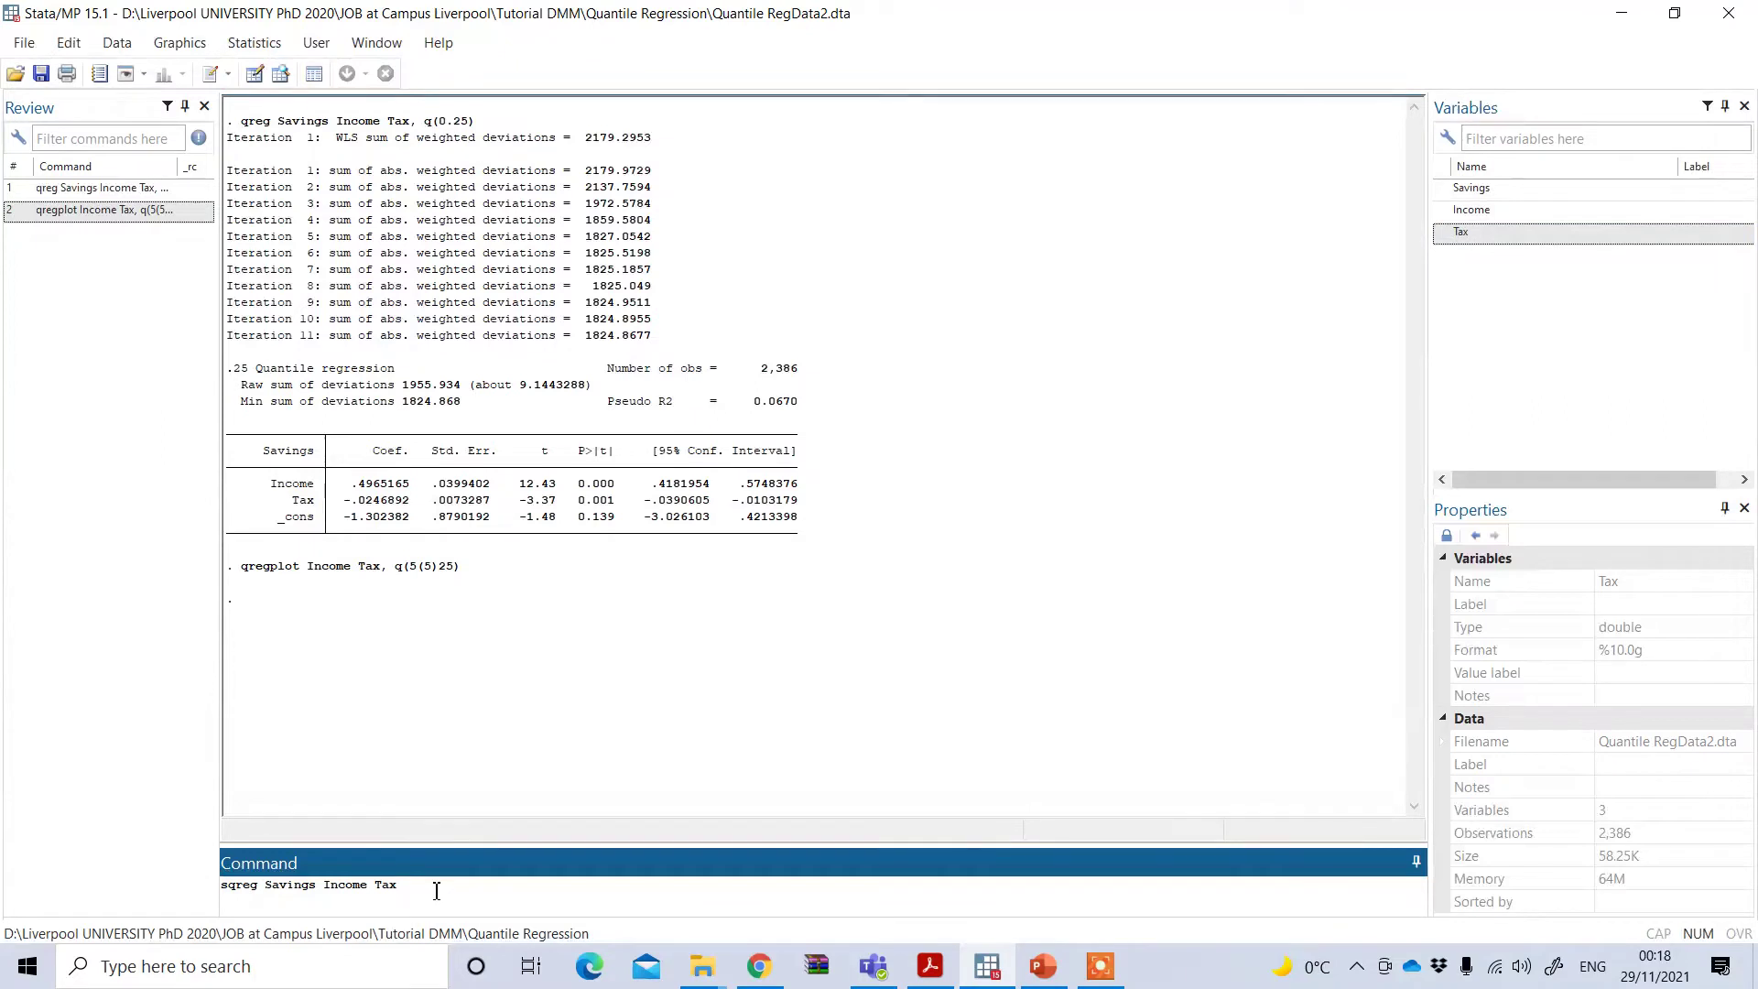
pyautogui.write(', q(0.25 0.50 0.75')
pyautogui.press('Return')
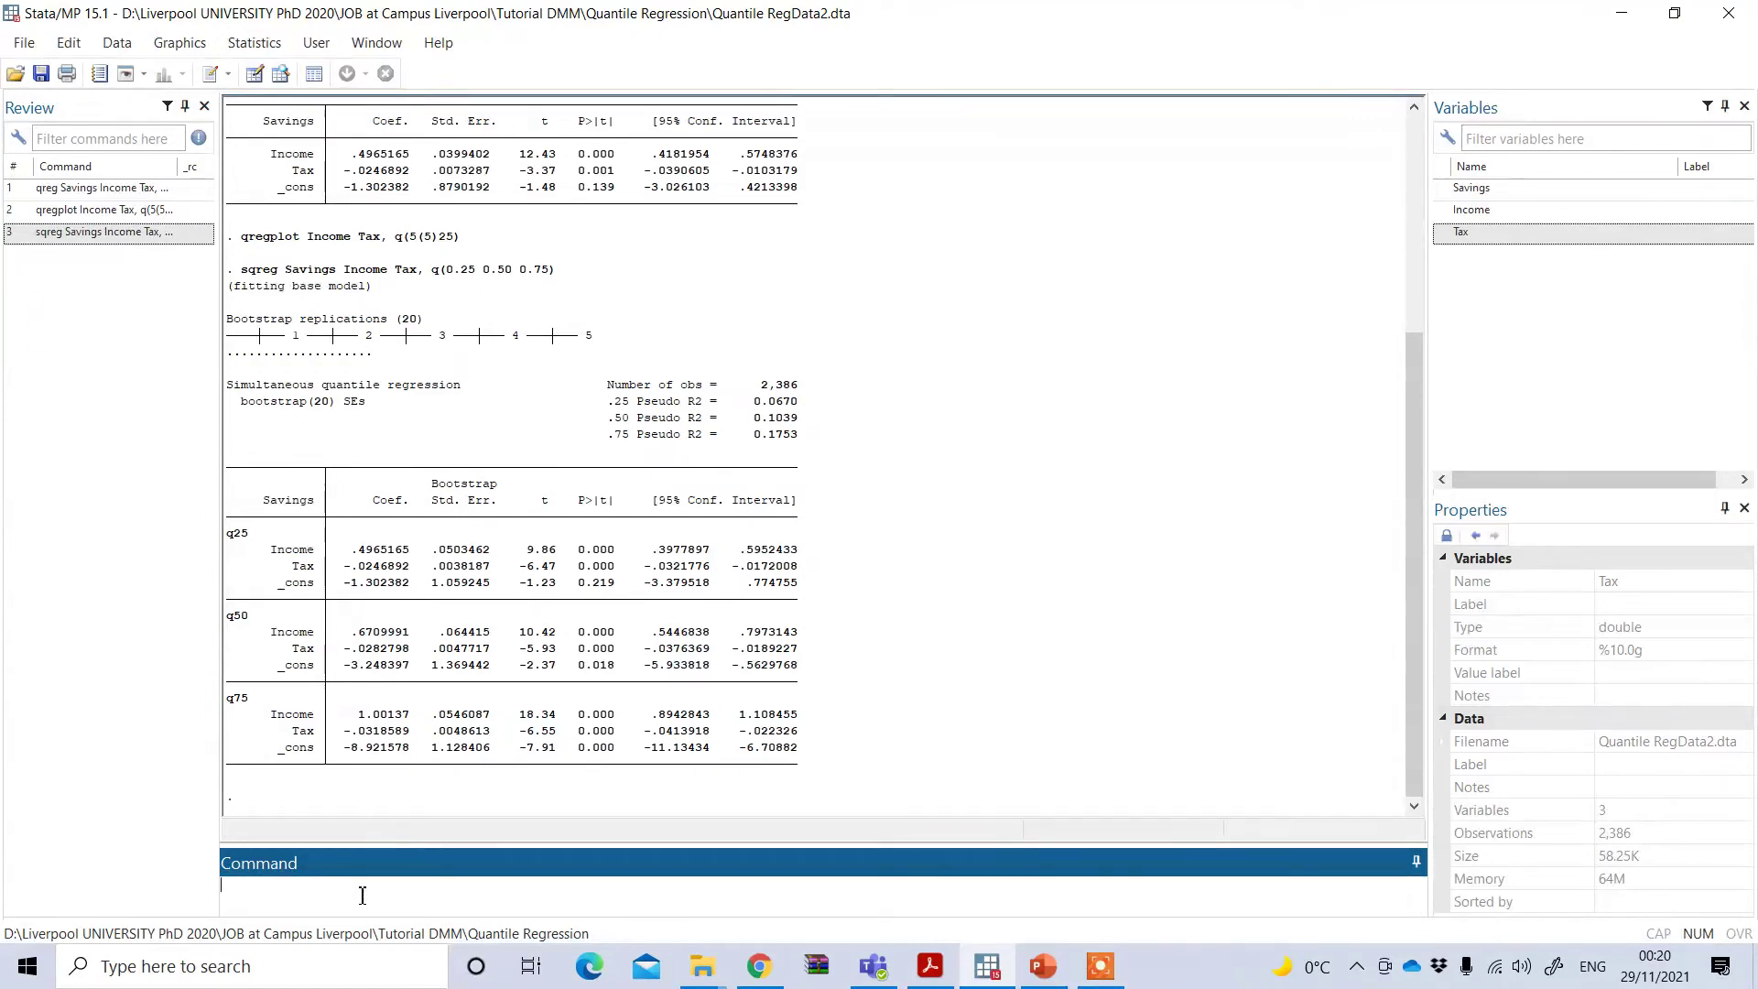
# Step: Enter qregplot Income Tax to graph both coefficients across quantiles
pyautogui.write('qr')
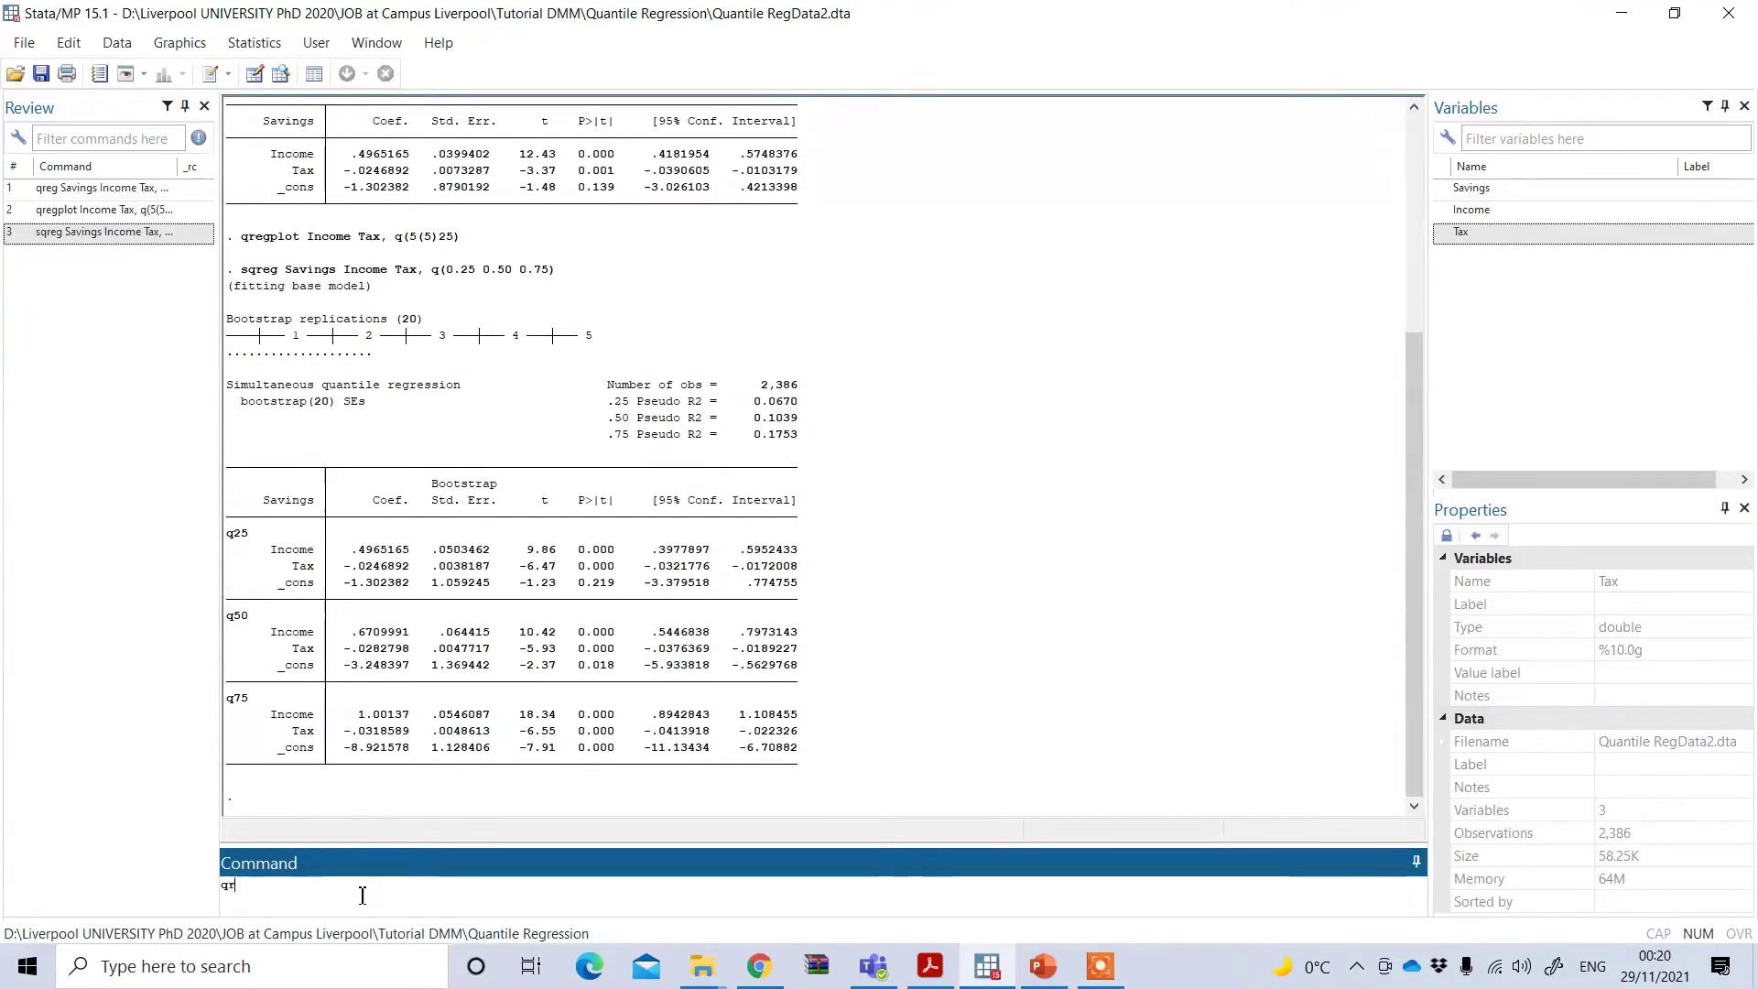
pyautogui.write('eg')
pyautogui.press('BackSpace')
pyautogui.write('plot')
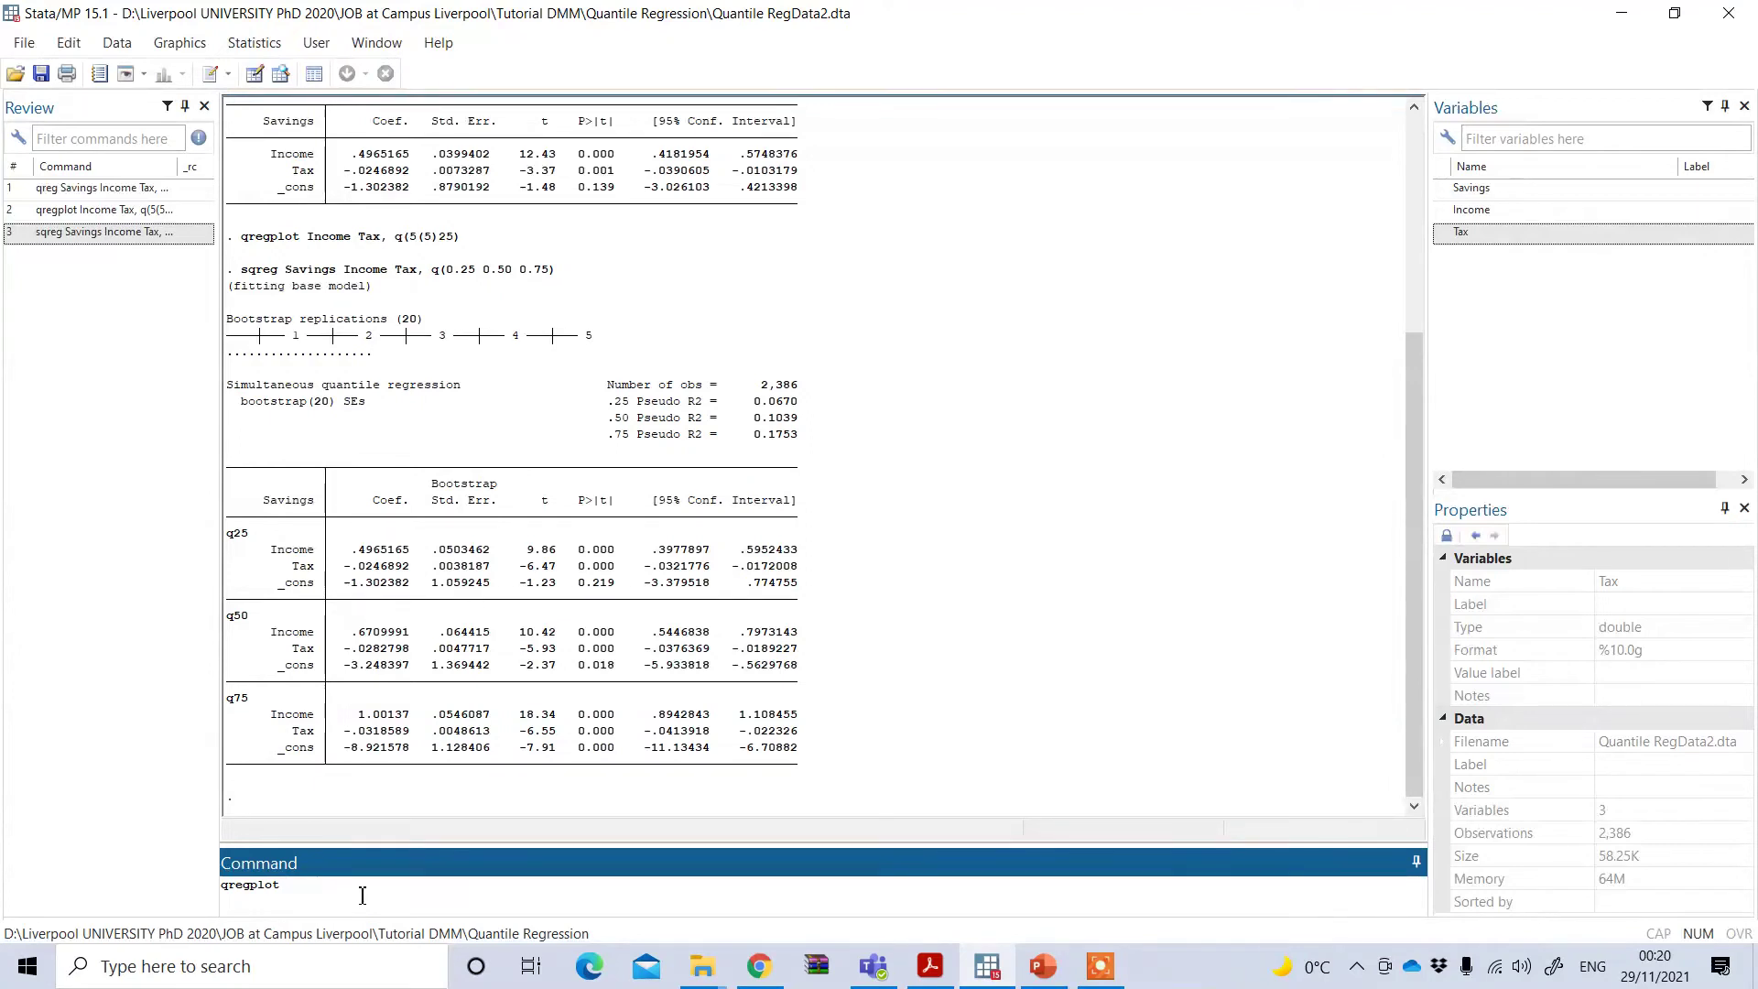
pyautogui.click(1445, 210)
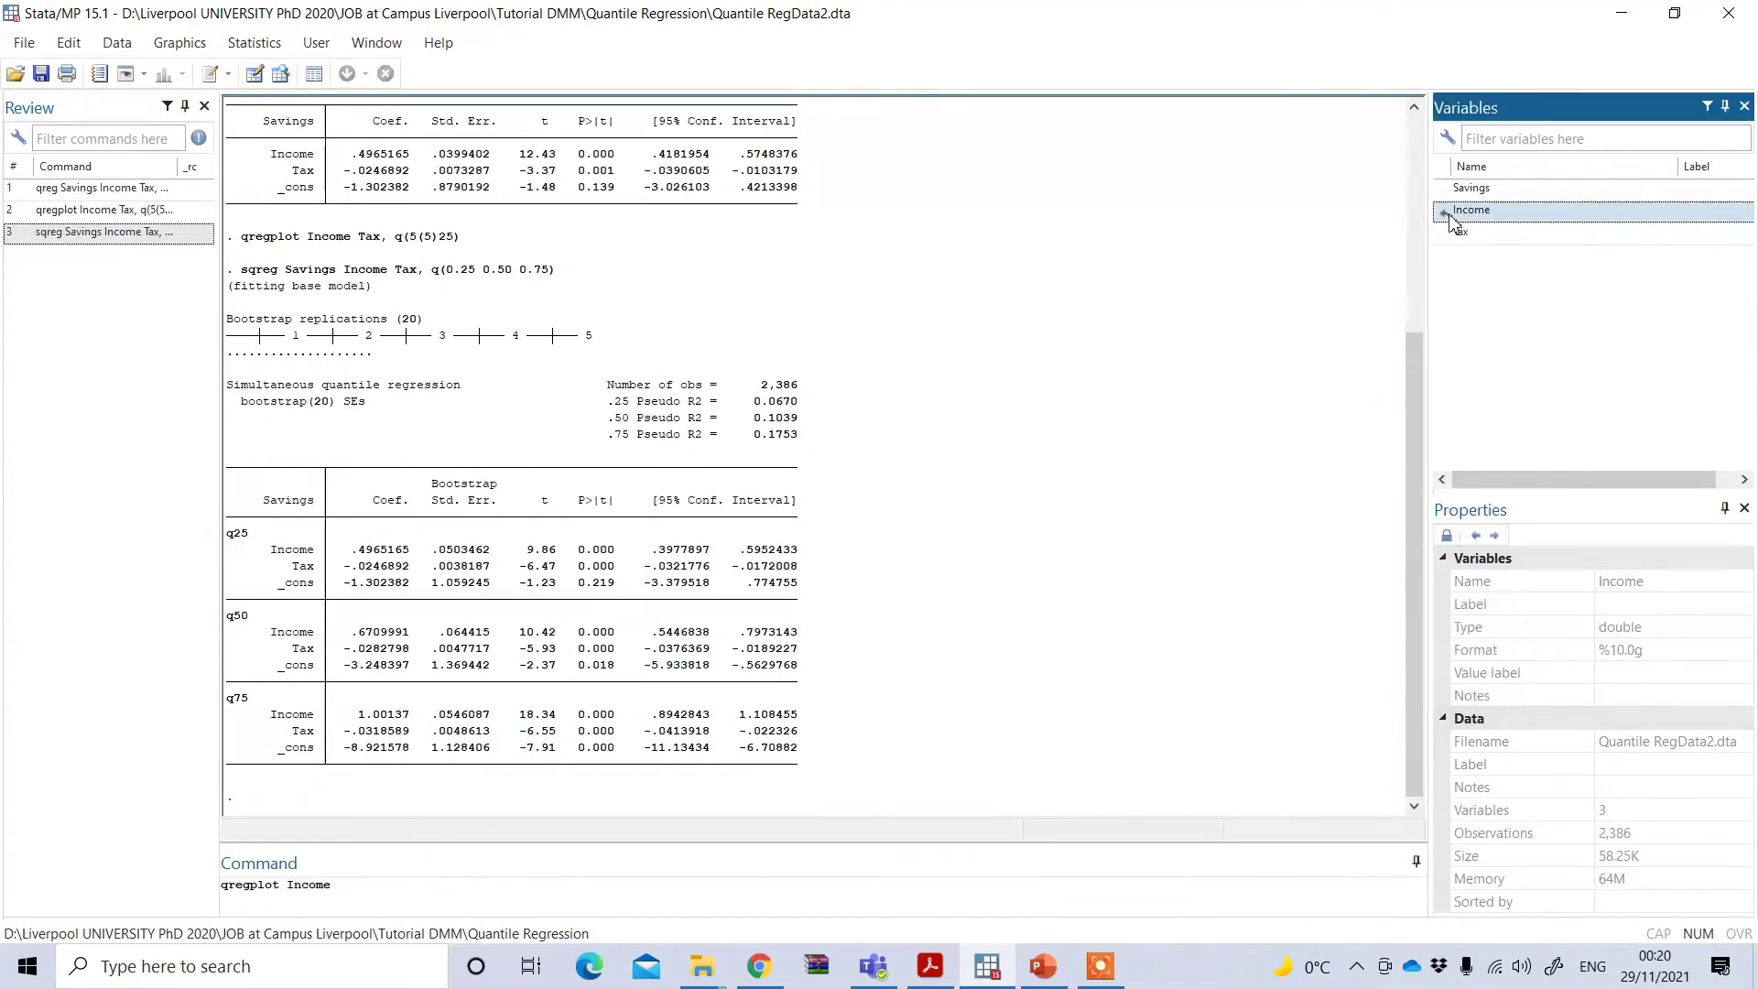
pyautogui.click(1446, 234)
pyautogui.click(436, 888)
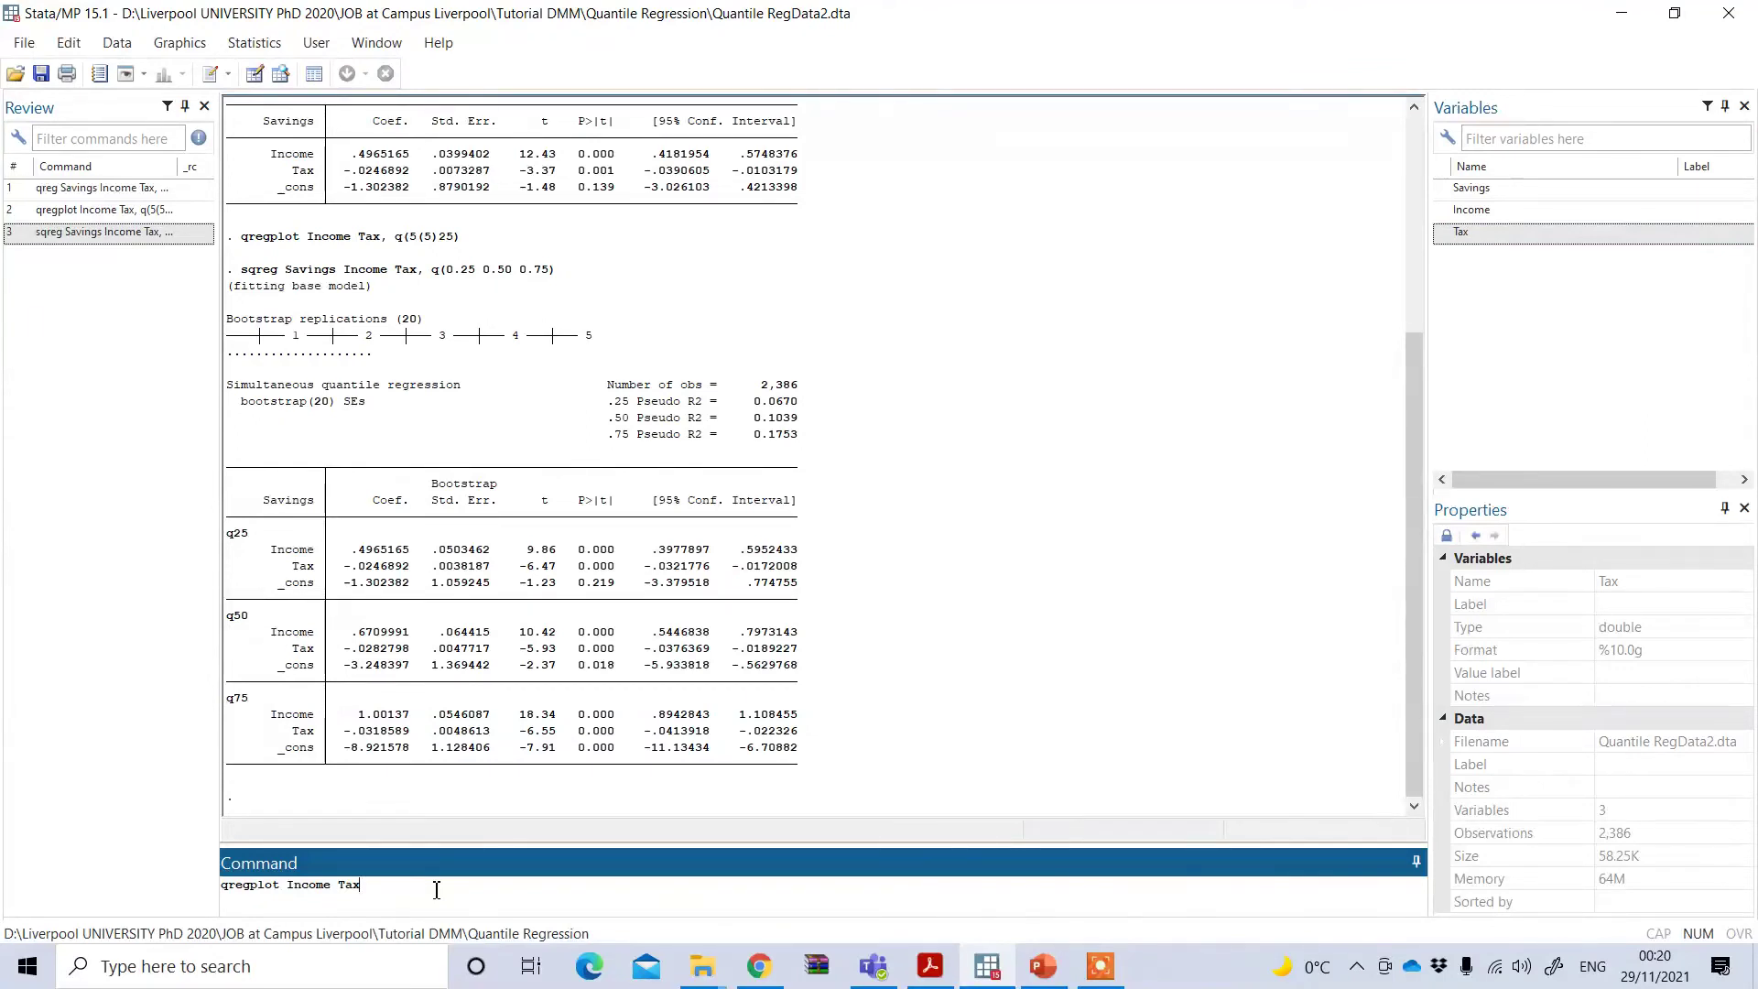
pyautogui.press('Return')
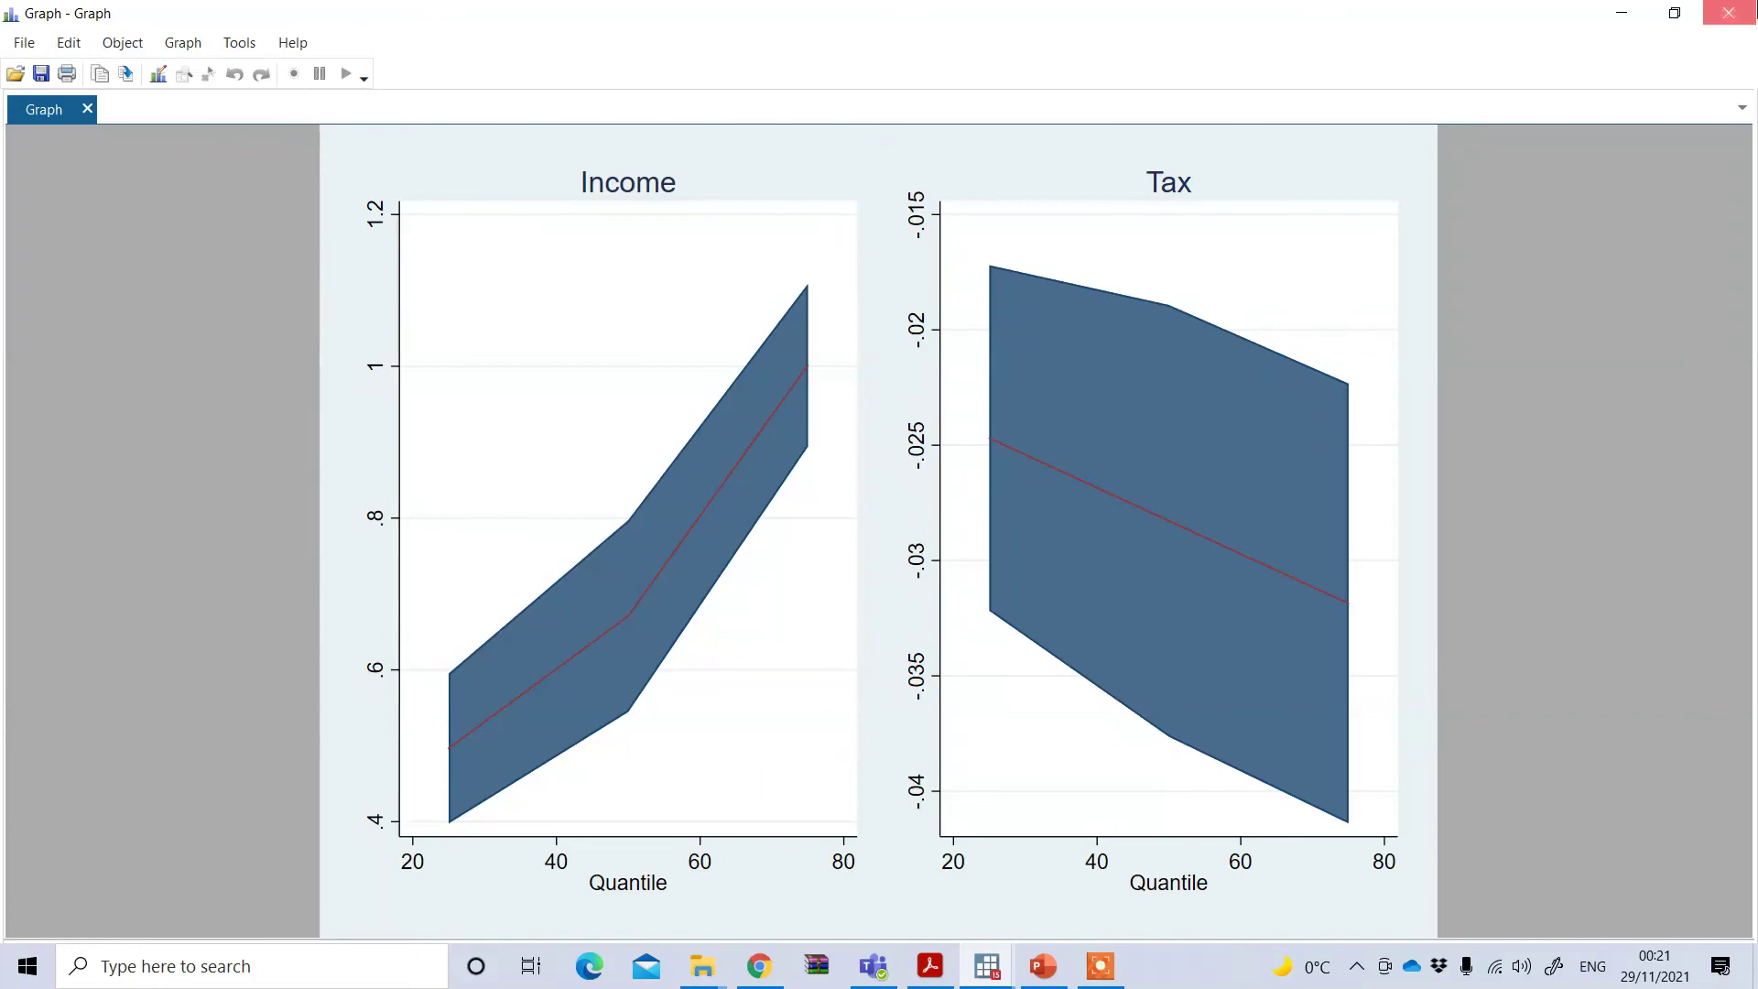
# Step: Close the graph, recall qregplot Income Tax and append the ols option
pyautogui.click(1729, 13)
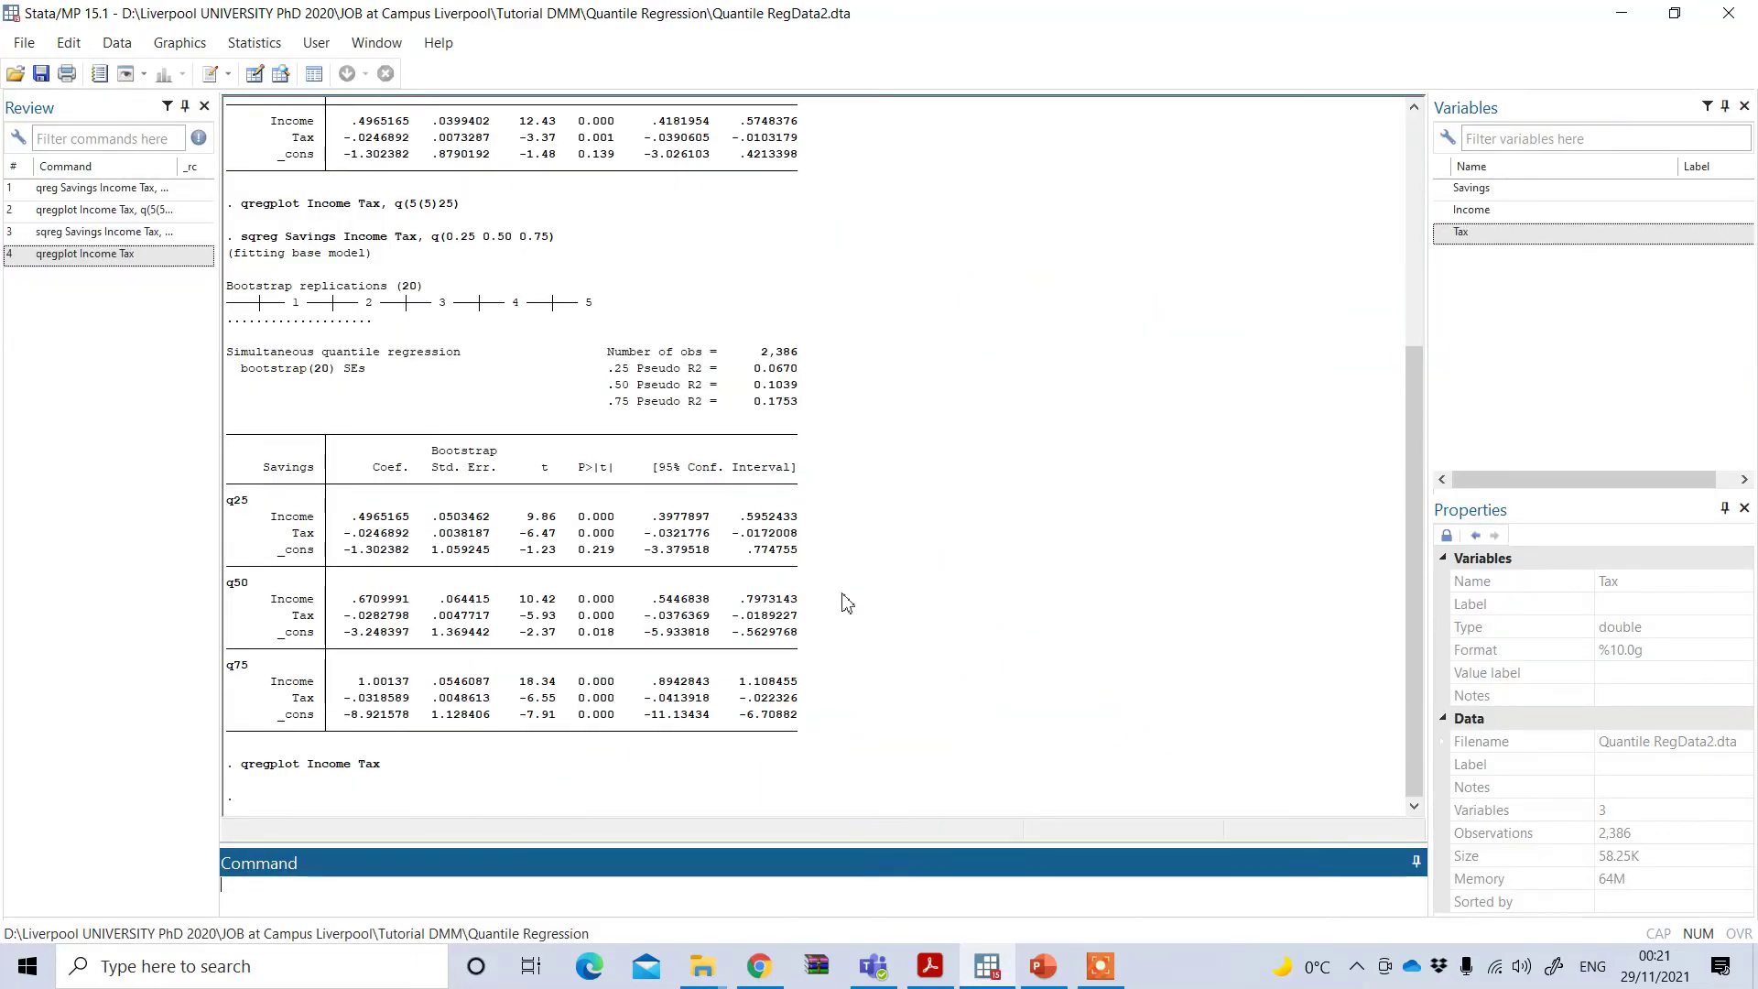
pyautogui.click(119, 255)
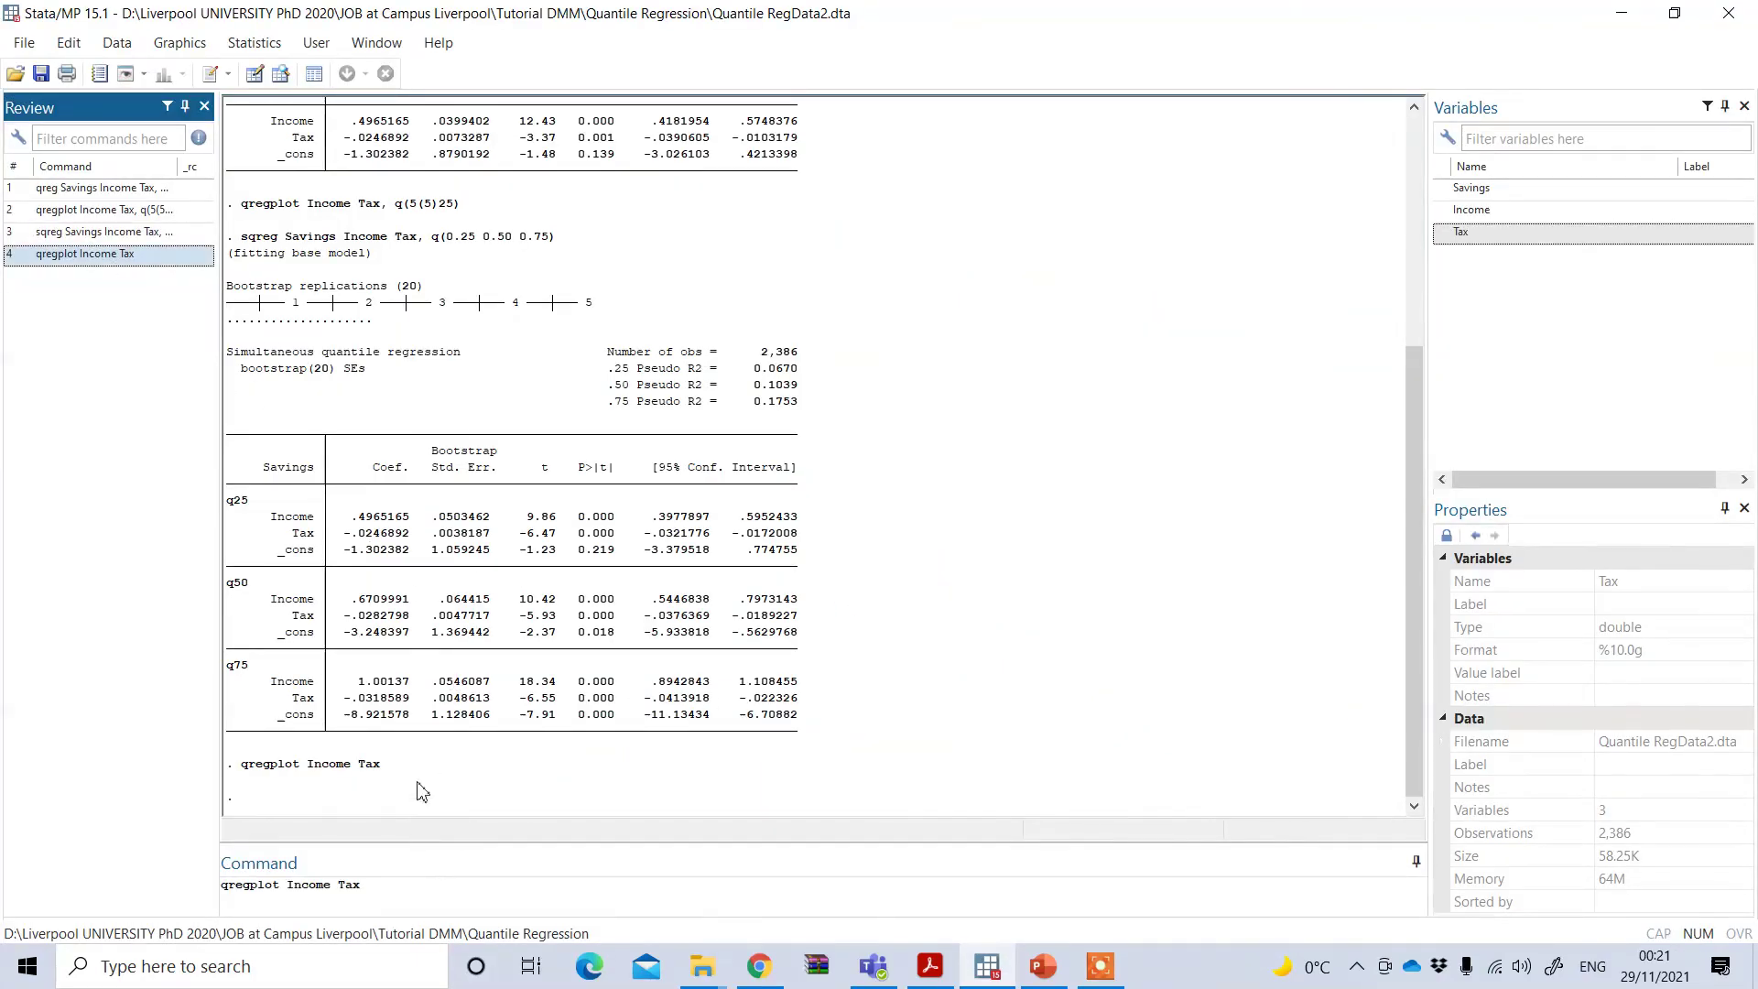
pyautogui.click(394, 893)
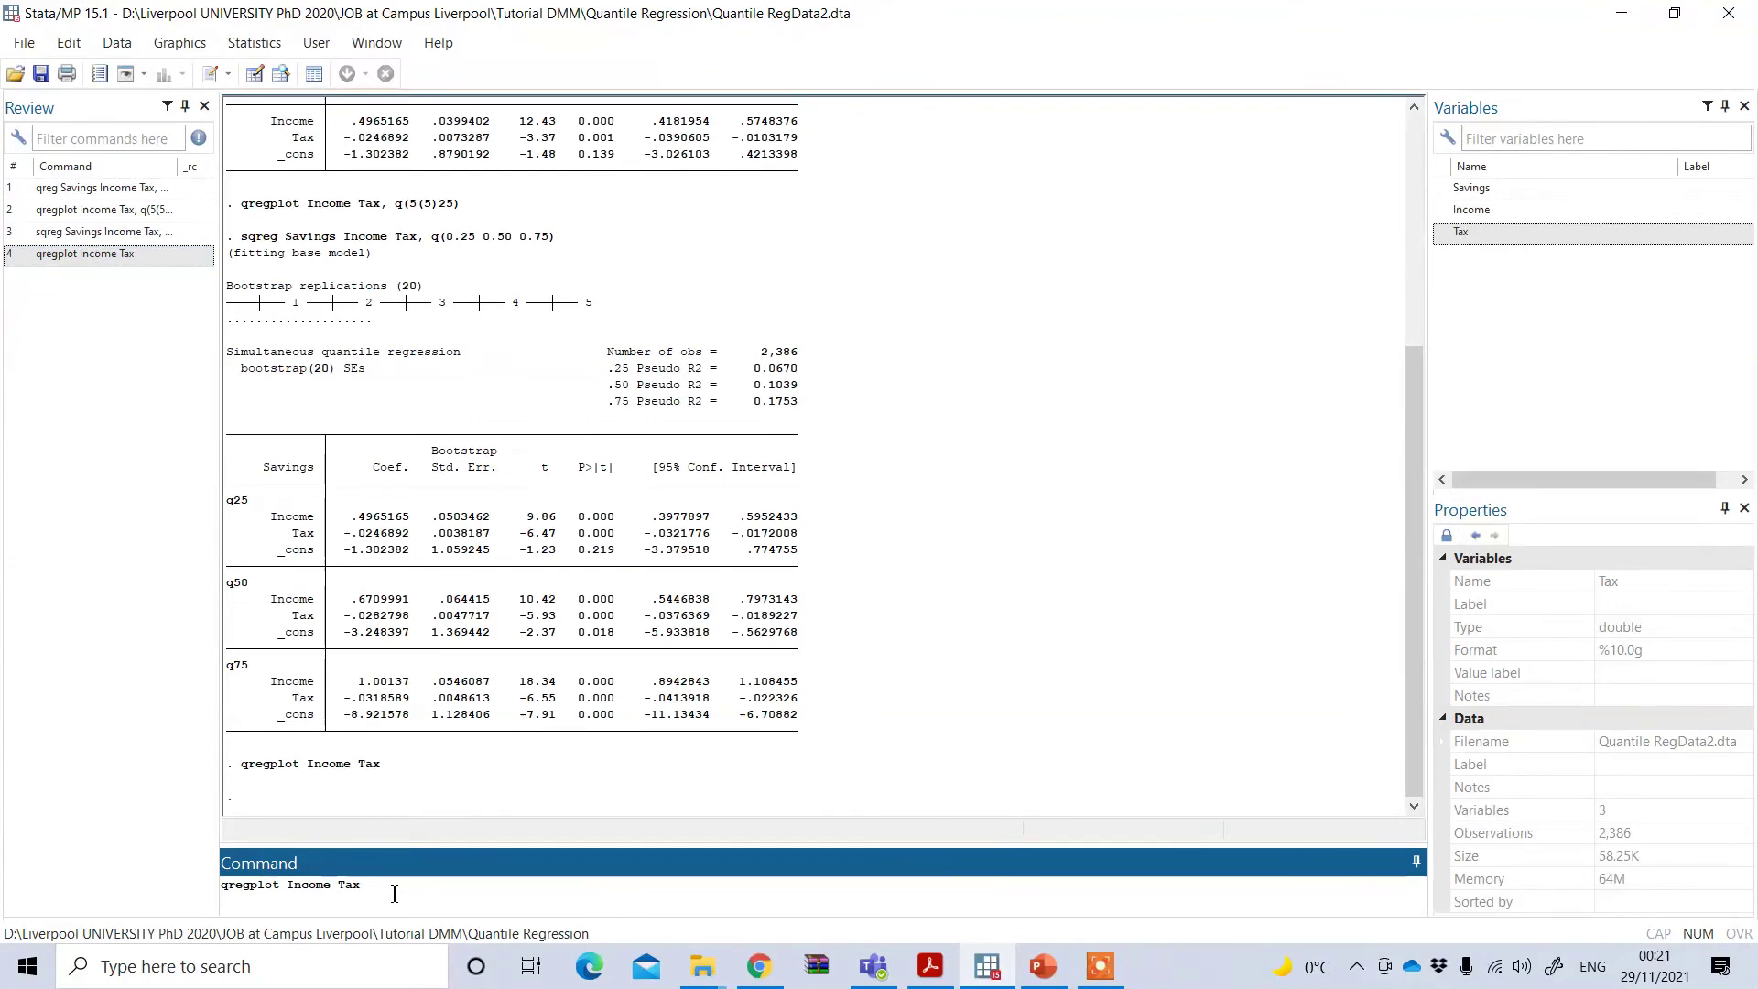
pyautogui.write(',ols')
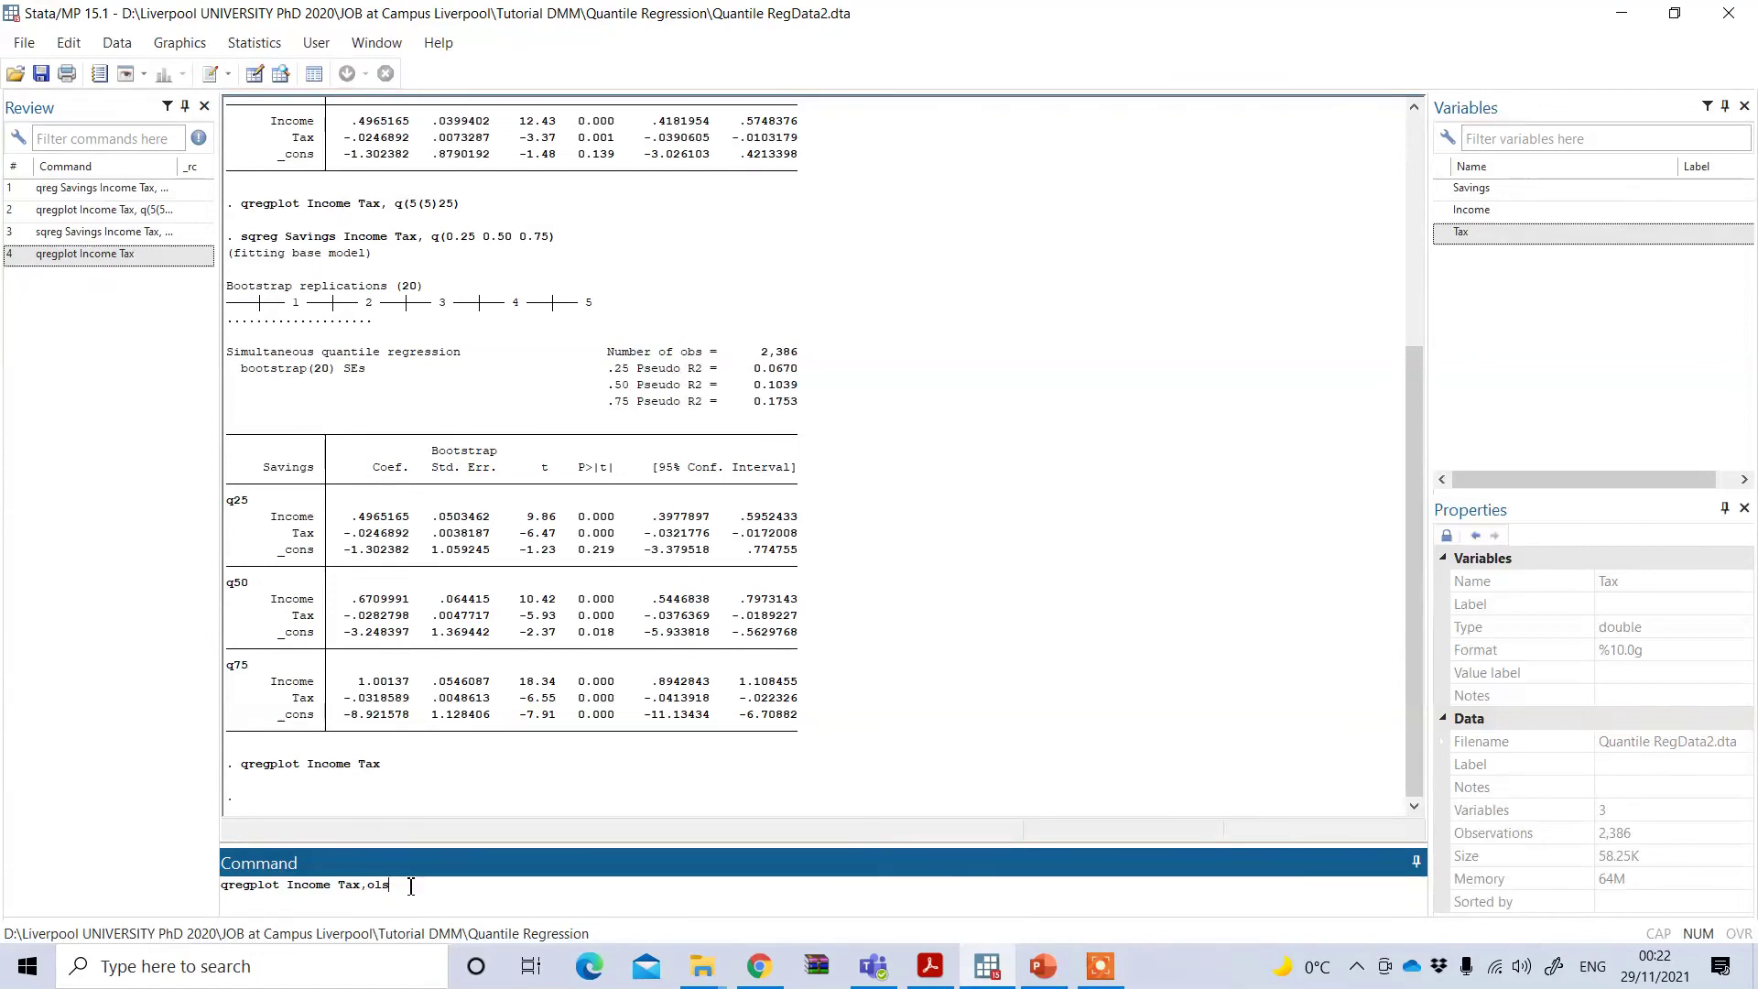
# Step: Run qregplot Income Tax,ols to add OLS reference lines, then close the graph
pyautogui.press('Return')
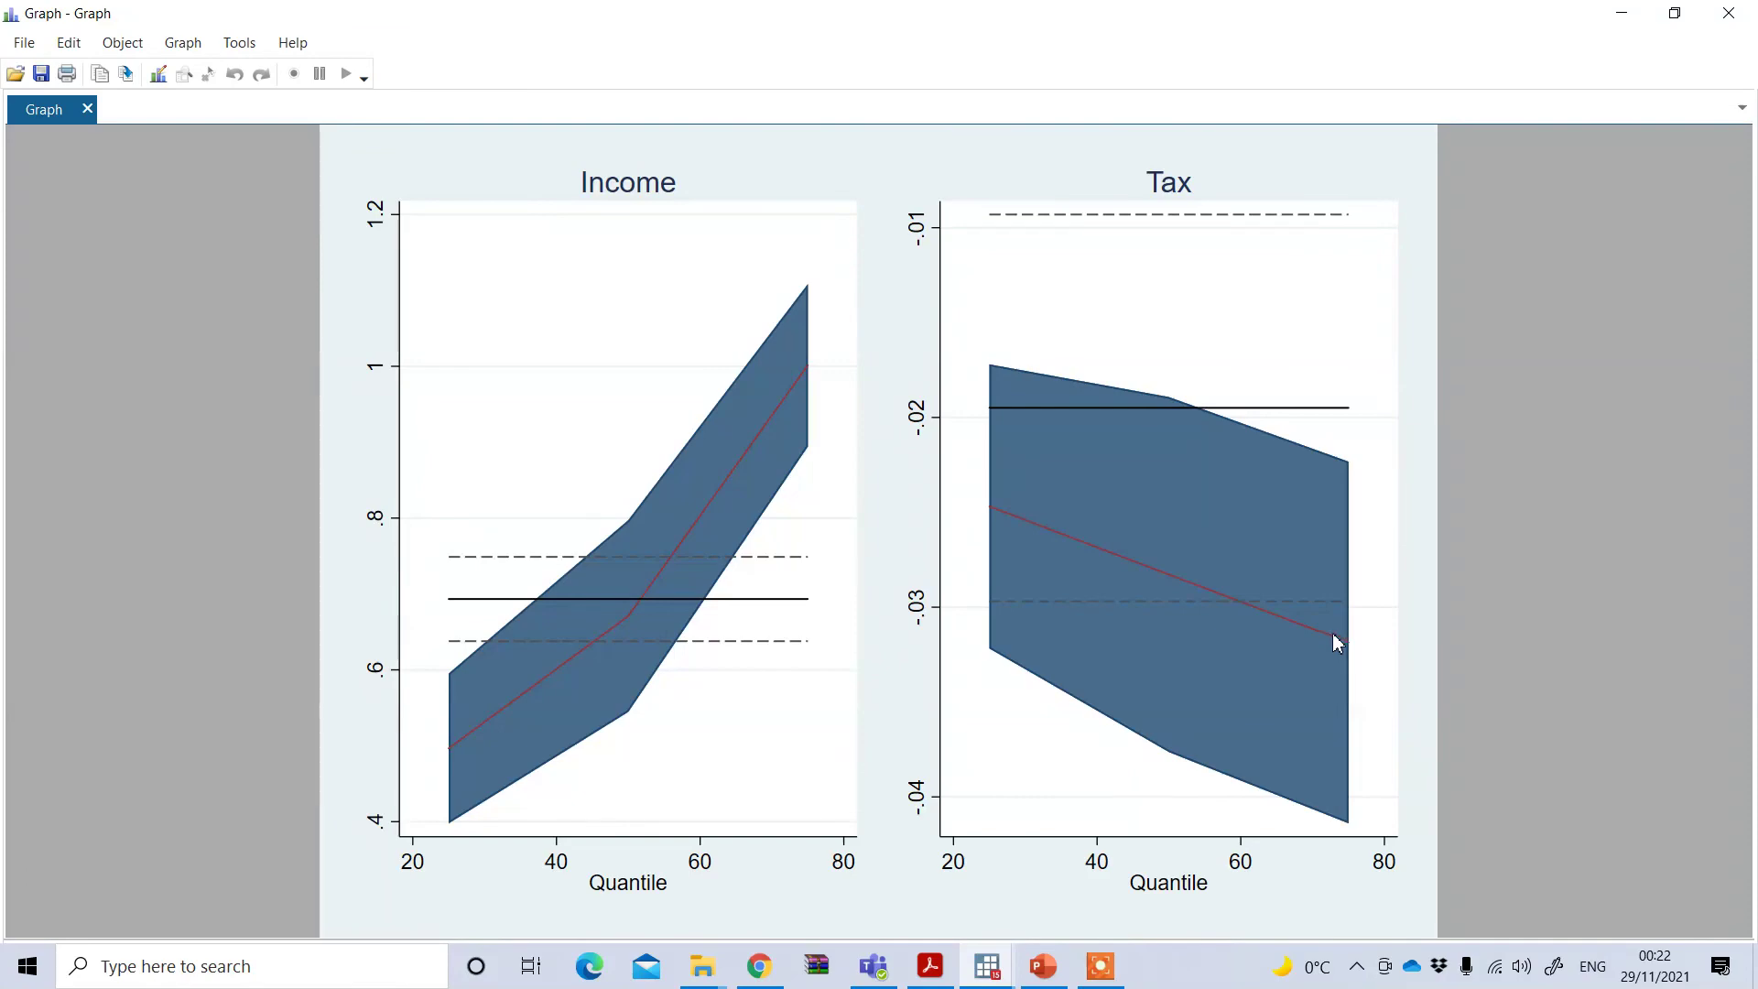
pyautogui.click(1728, 12)
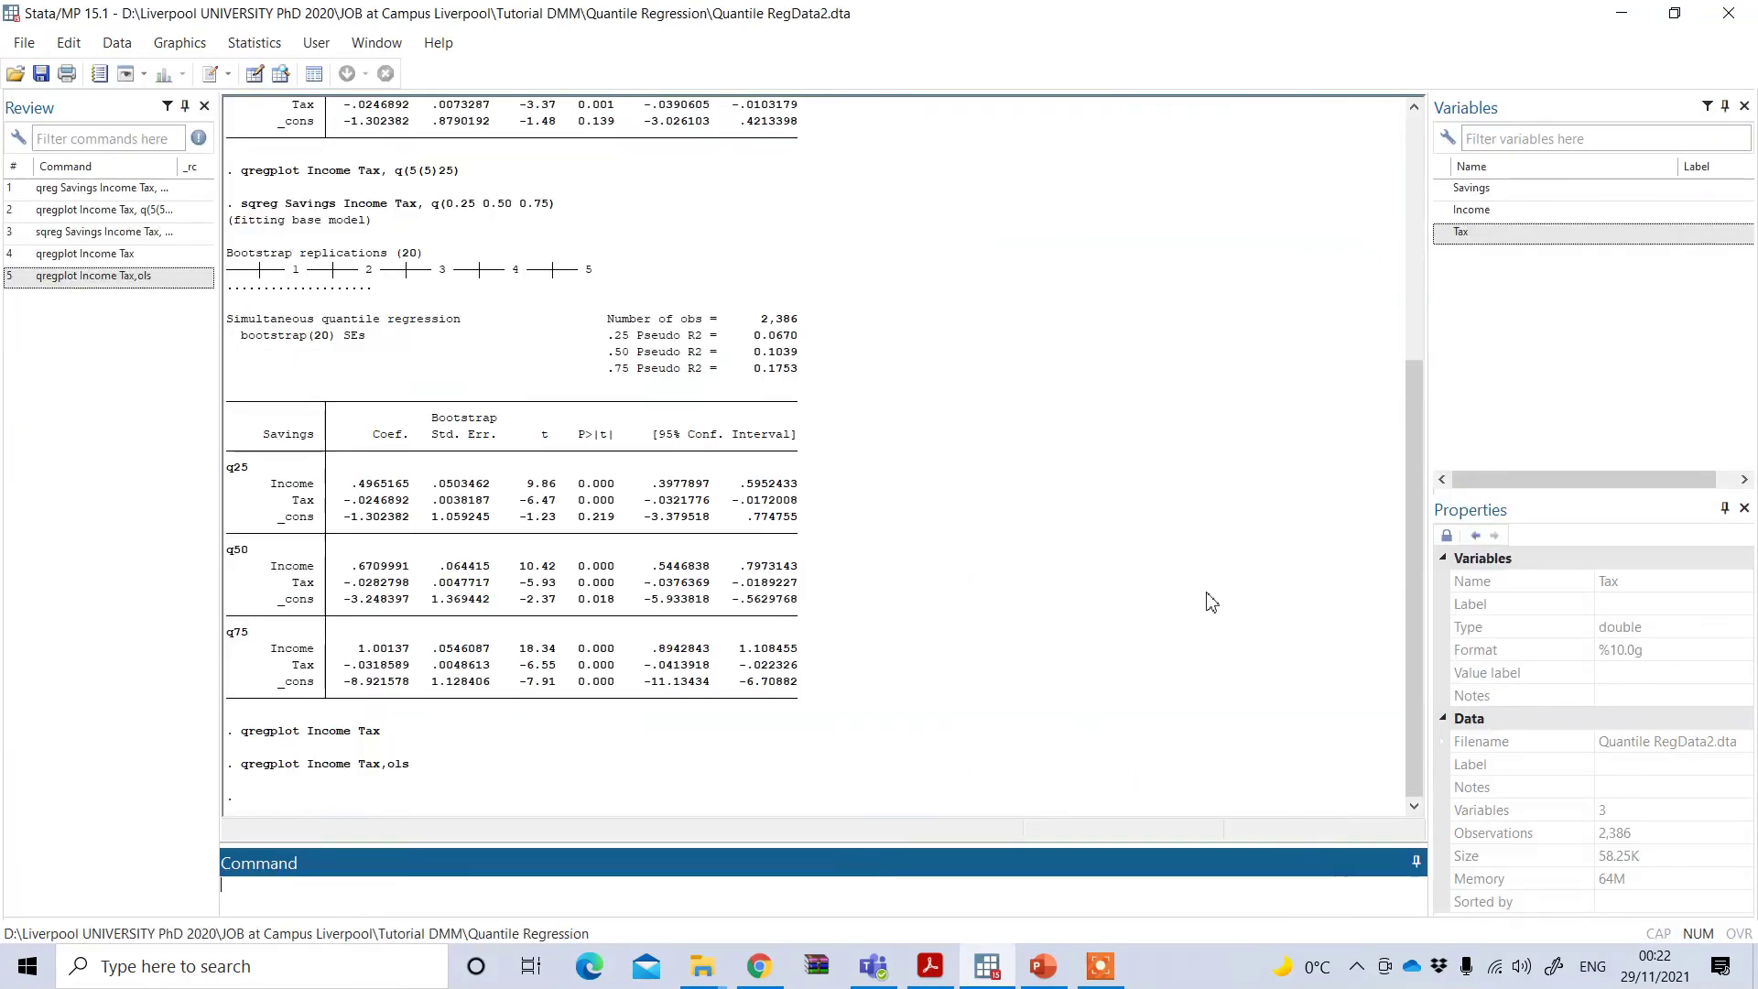